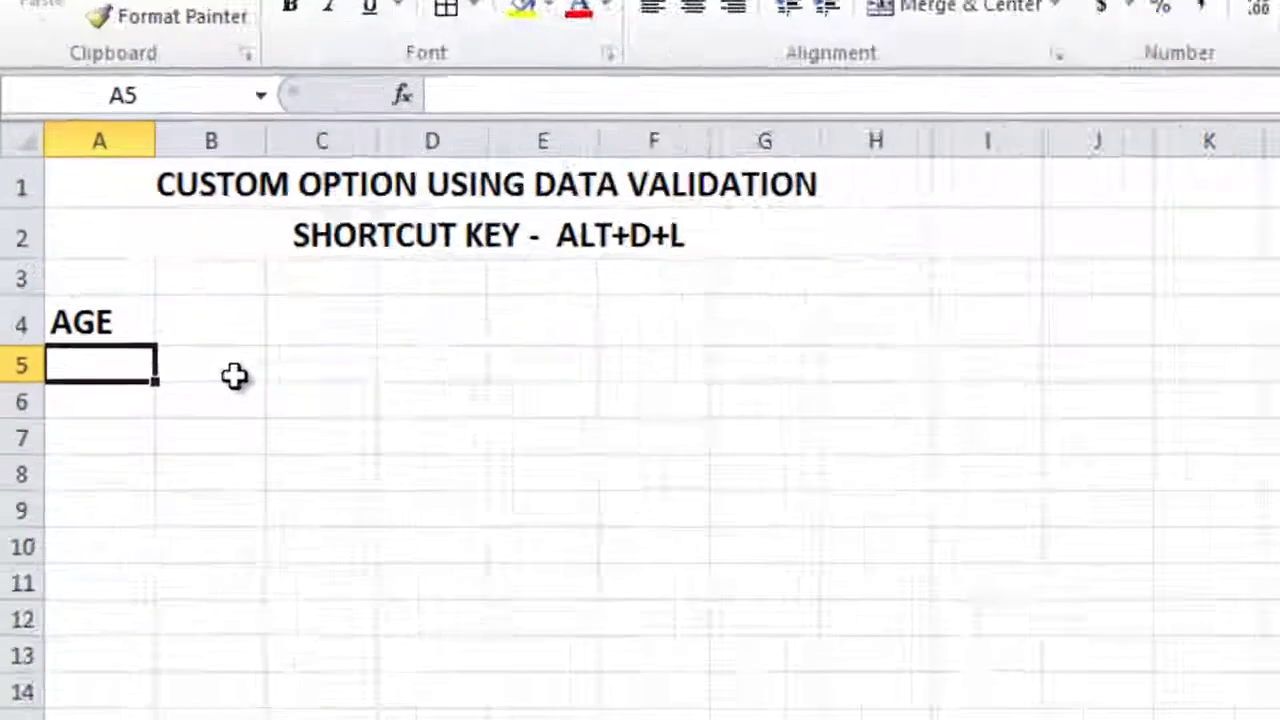
Step: Replace the AGE label in A4 with NUMBER
{"action": "key", "text": "Up"}
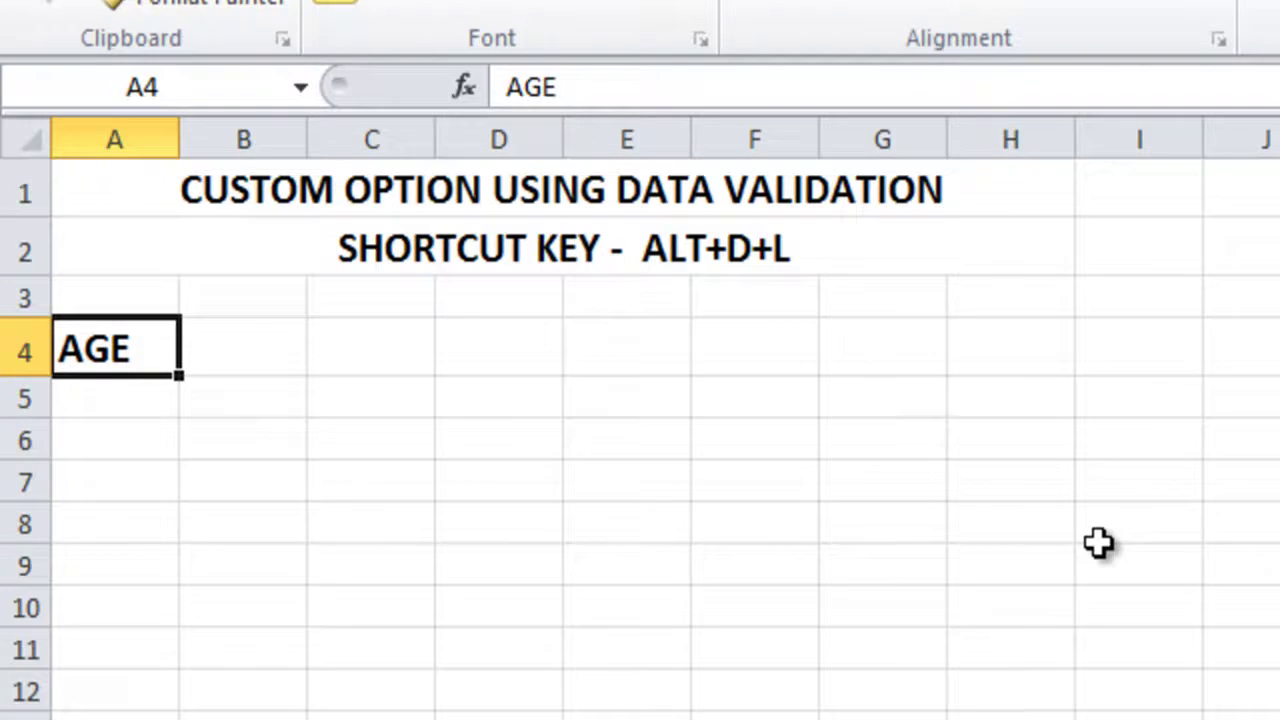
{"action": "key", "text": "Delete"}
{"action": "type", "text": "NUMBER"}
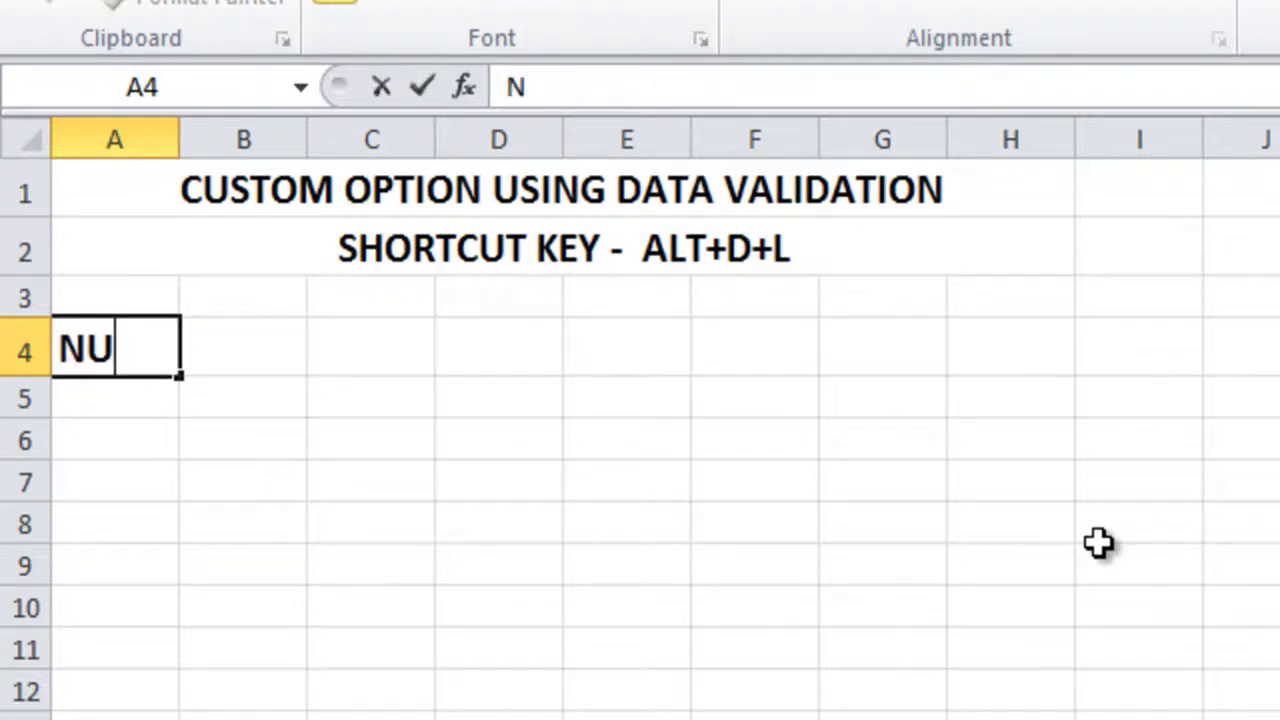
{"action": "key", "text": "Return"}
Step: Widen column A to fit NUMBER, then select cell A5
{"action": "key", "text": "Up"}
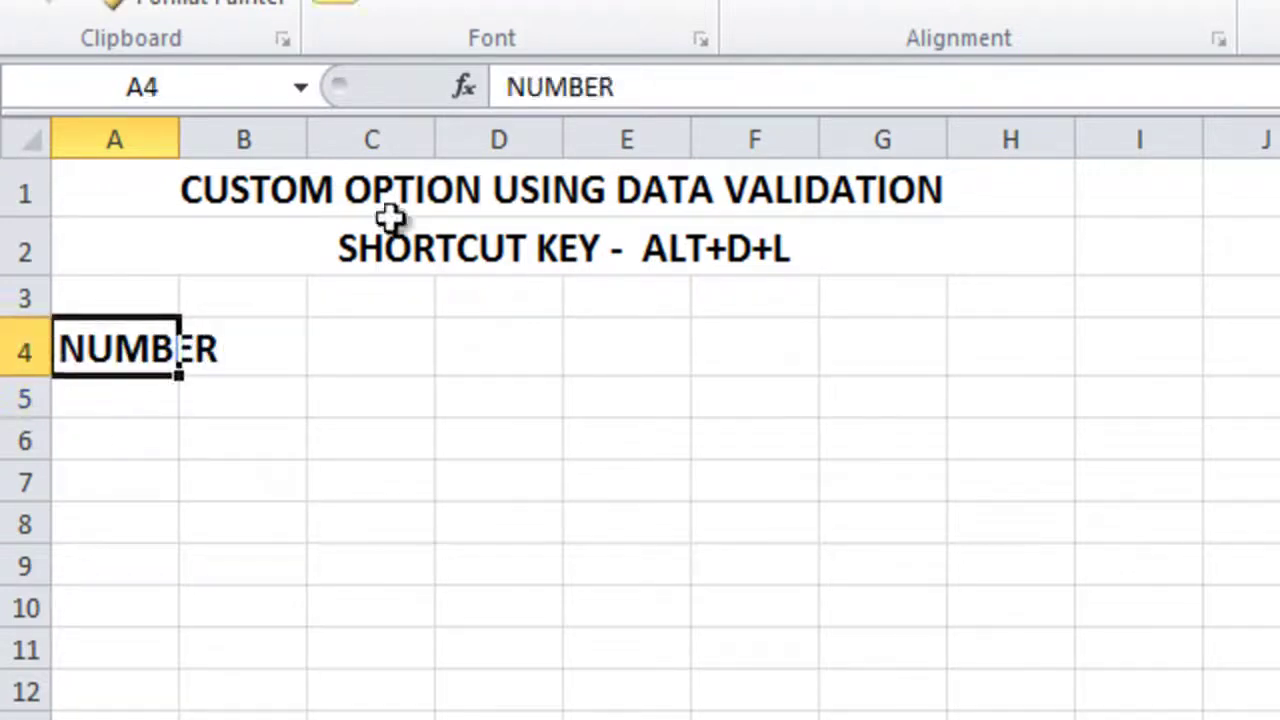
{"action": "left_click_drag", "start_coordinate": [179, 139], "coordinate": [251, 140]}
{"action": "left_click", "coordinate": [238, 402]}
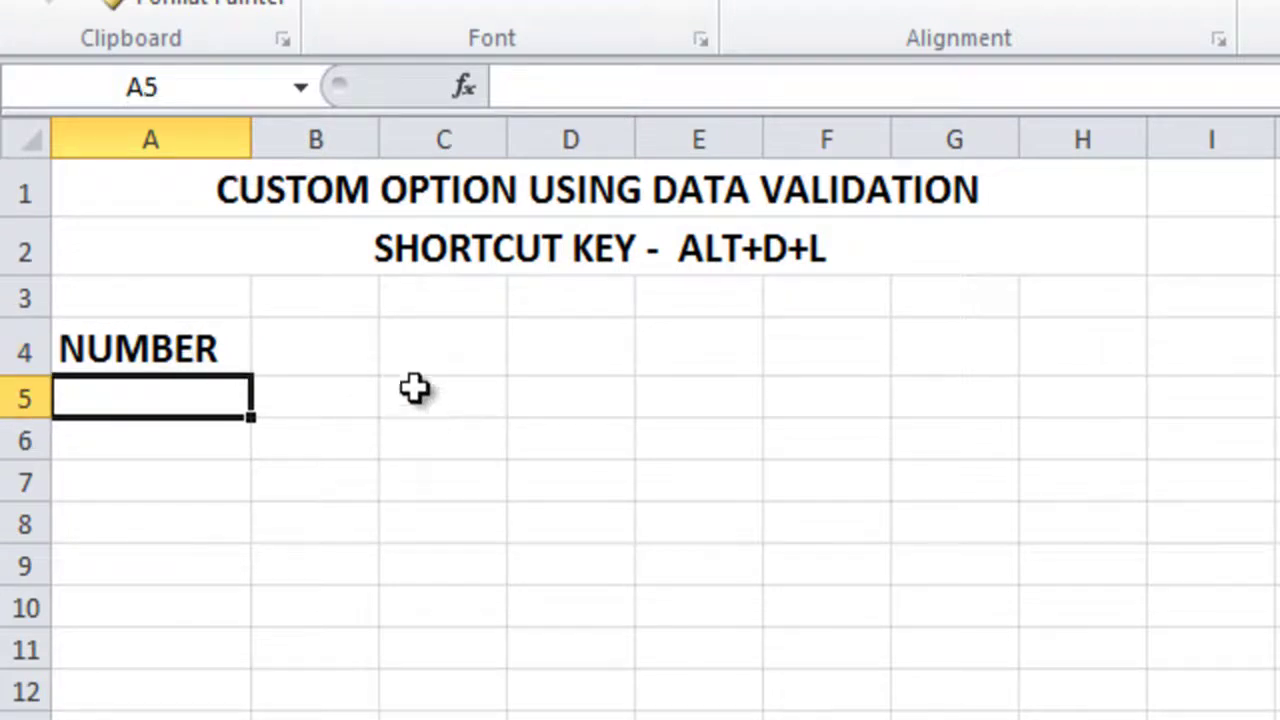
Step: Enter 20 in B4 beside NUMBER and return to cell A5
{"action": "left_click", "coordinate": [338, 354]}
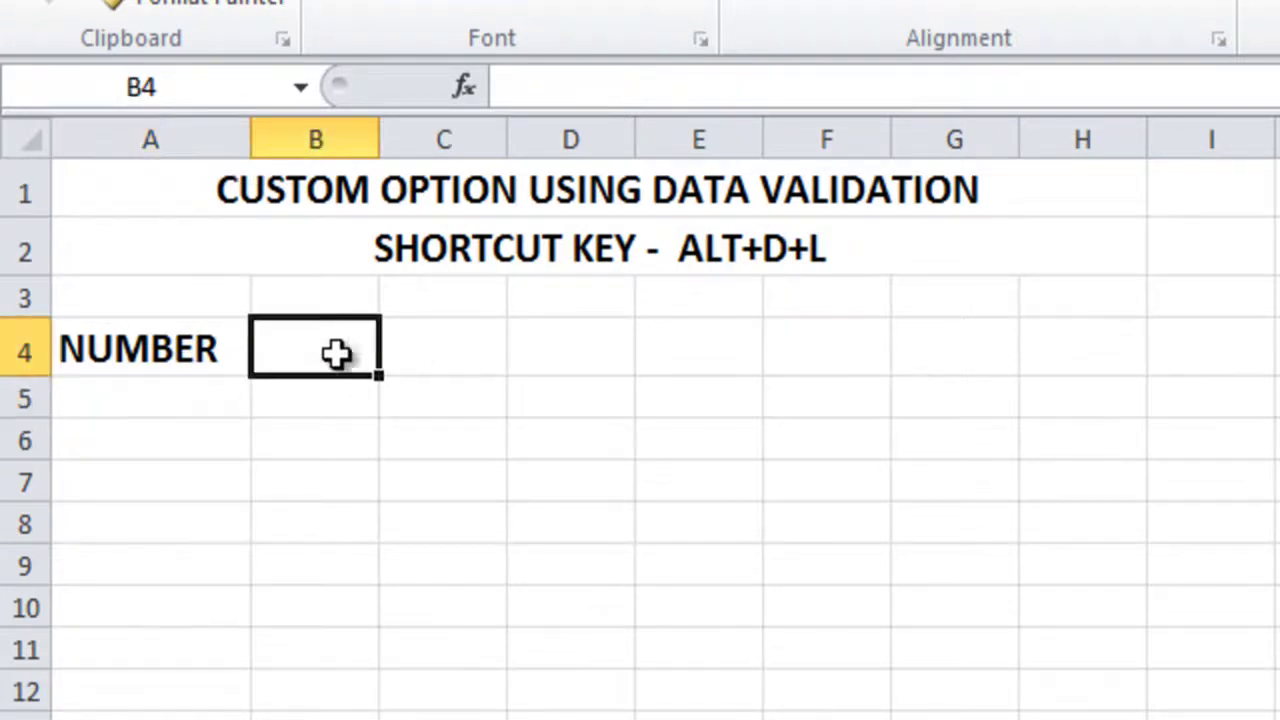
{"action": "type", "text": "20"}
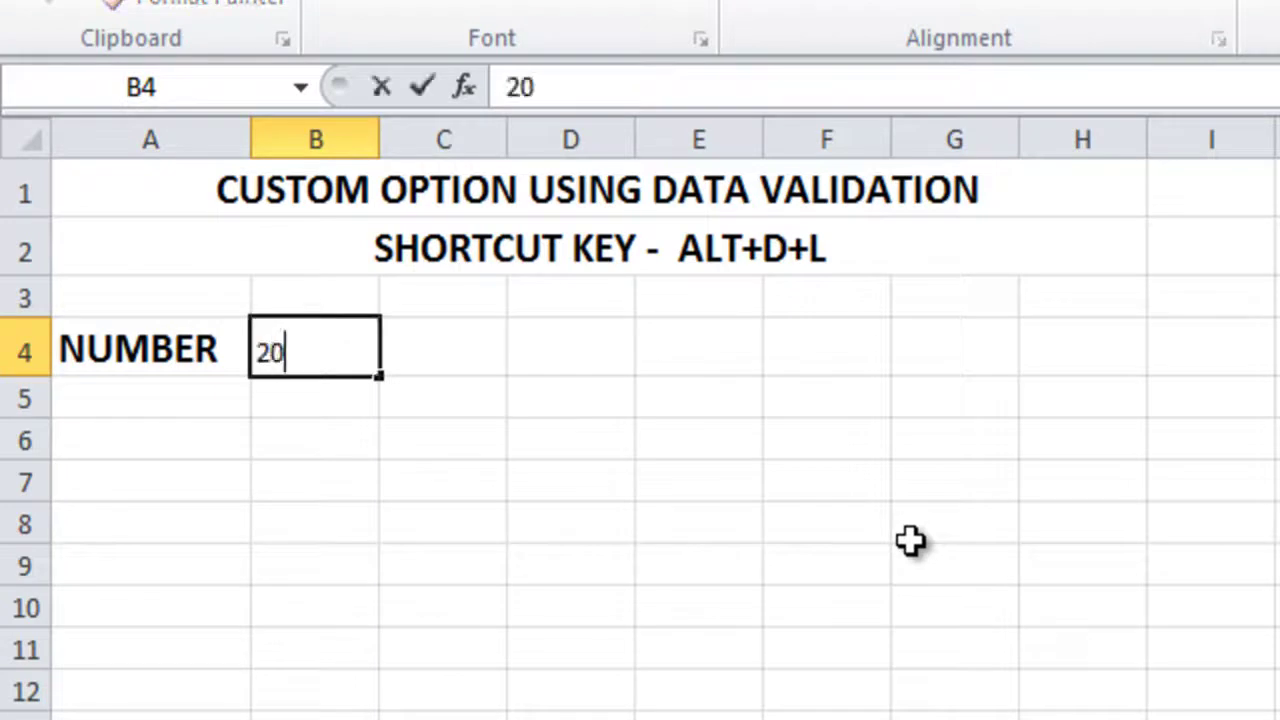
{"action": "left_click", "coordinate": [655, 525]}
{"action": "left_click", "coordinate": [340, 355]}
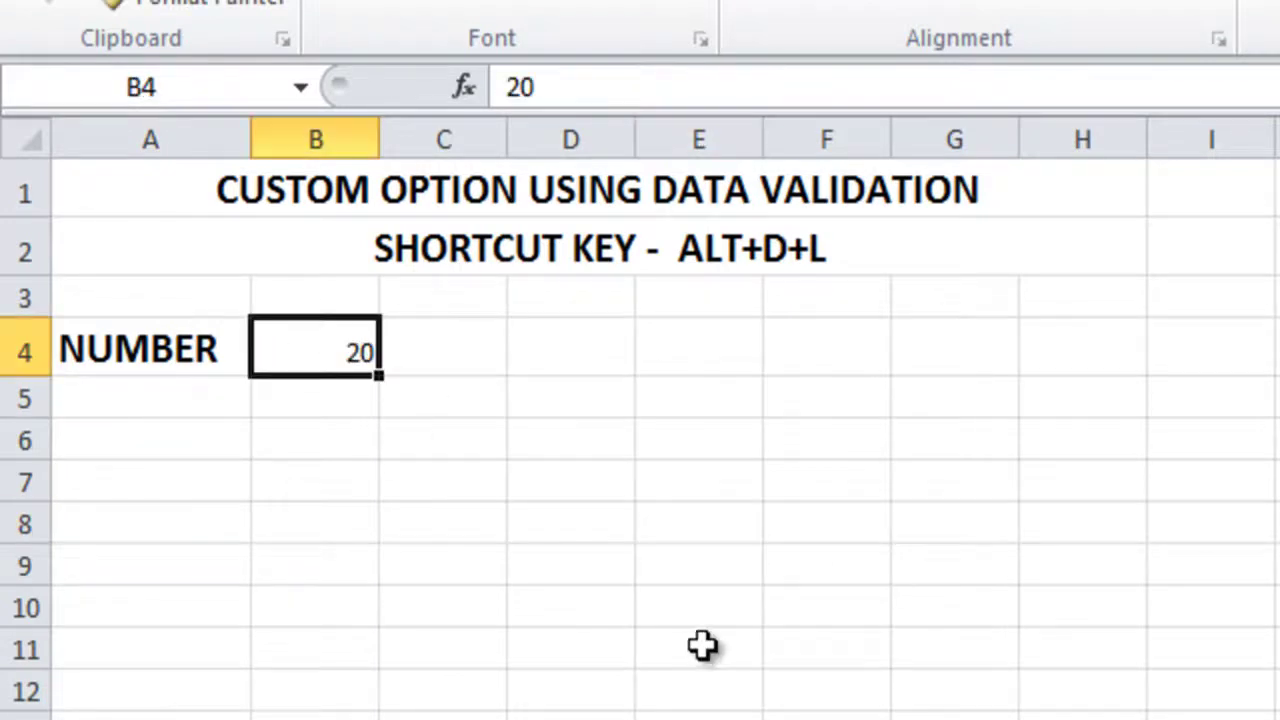
{"action": "left_click", "coordinate": [205, 405]}
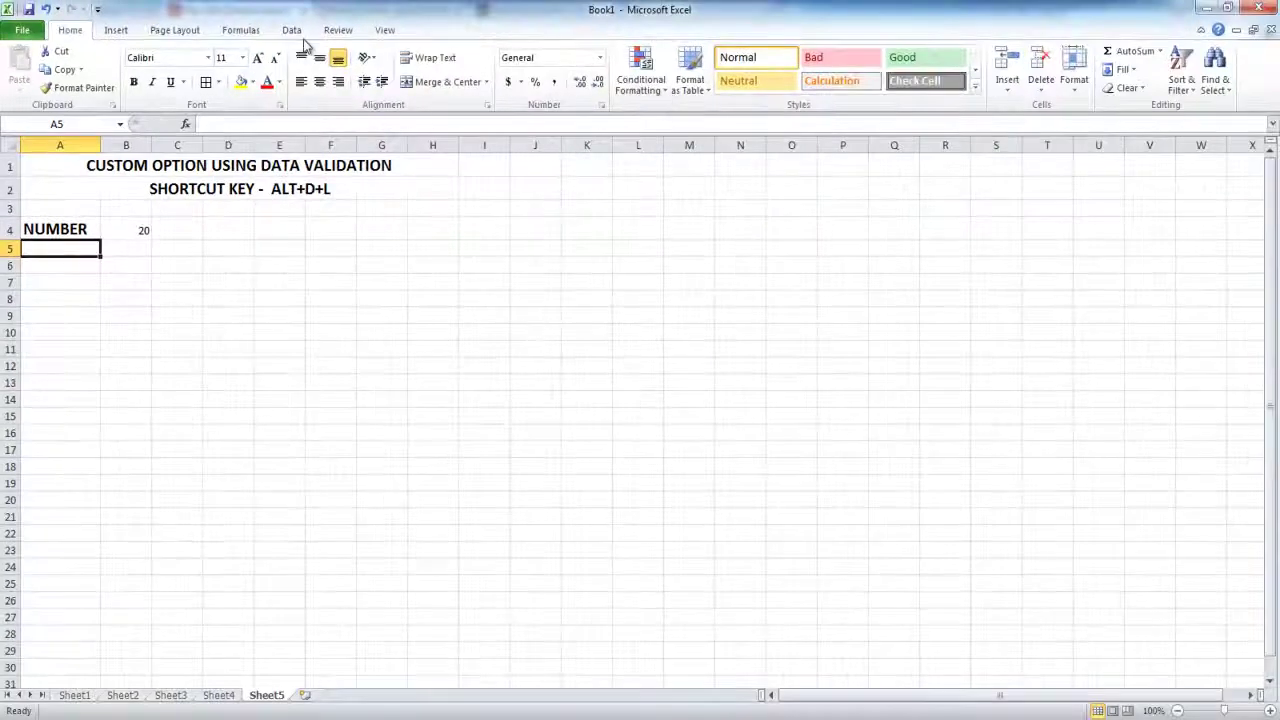
Step: Open the Data Validation dialog for A5 from the Data tab, dismissing the range error
{"action": "left_click", "coordinate": [305, 28]}
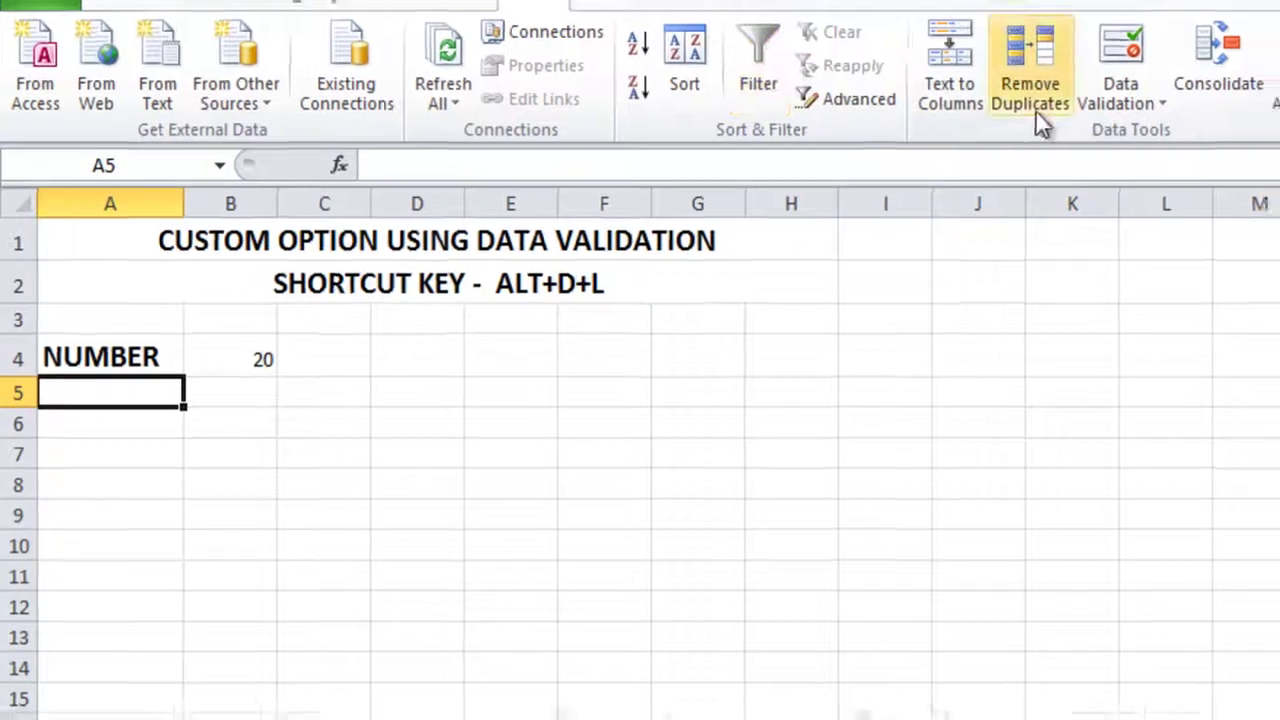
{"action": "left_click", "coordinate": [1045, 88]}
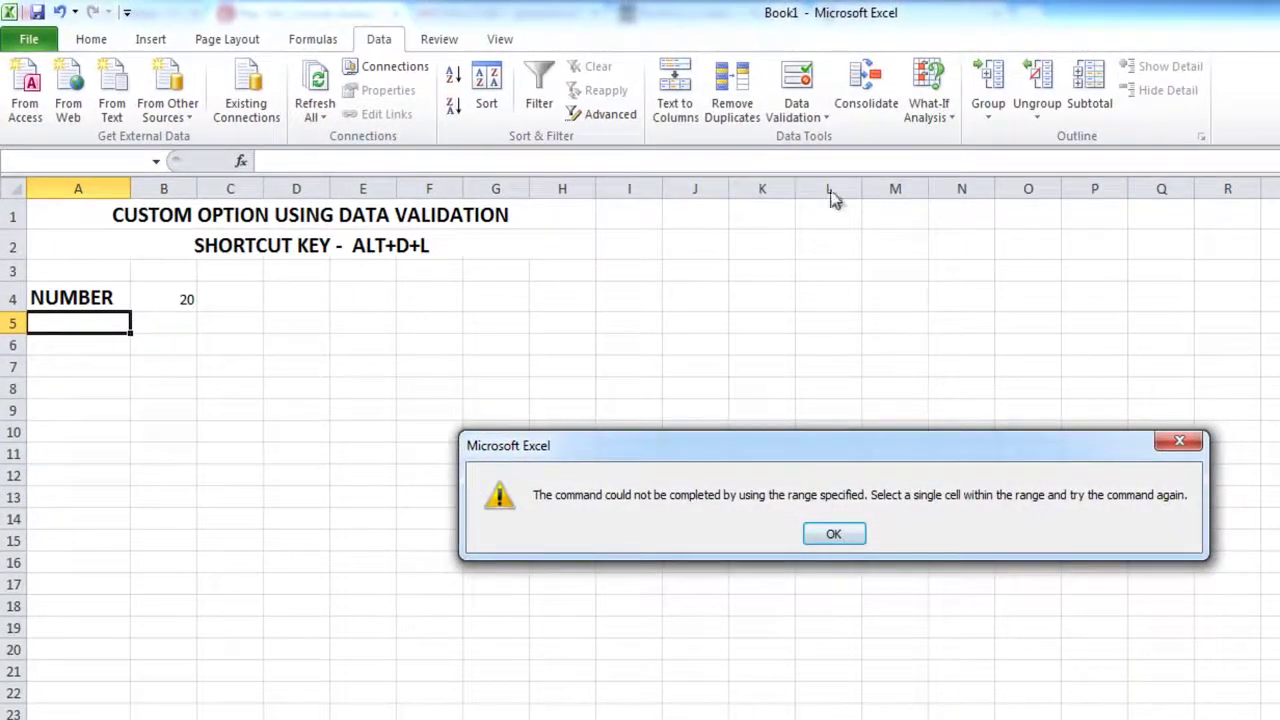
{"action": "left_click", "coordinate": [833, 533]}
{"action": "left_click", "coordinate": [796, 117]}
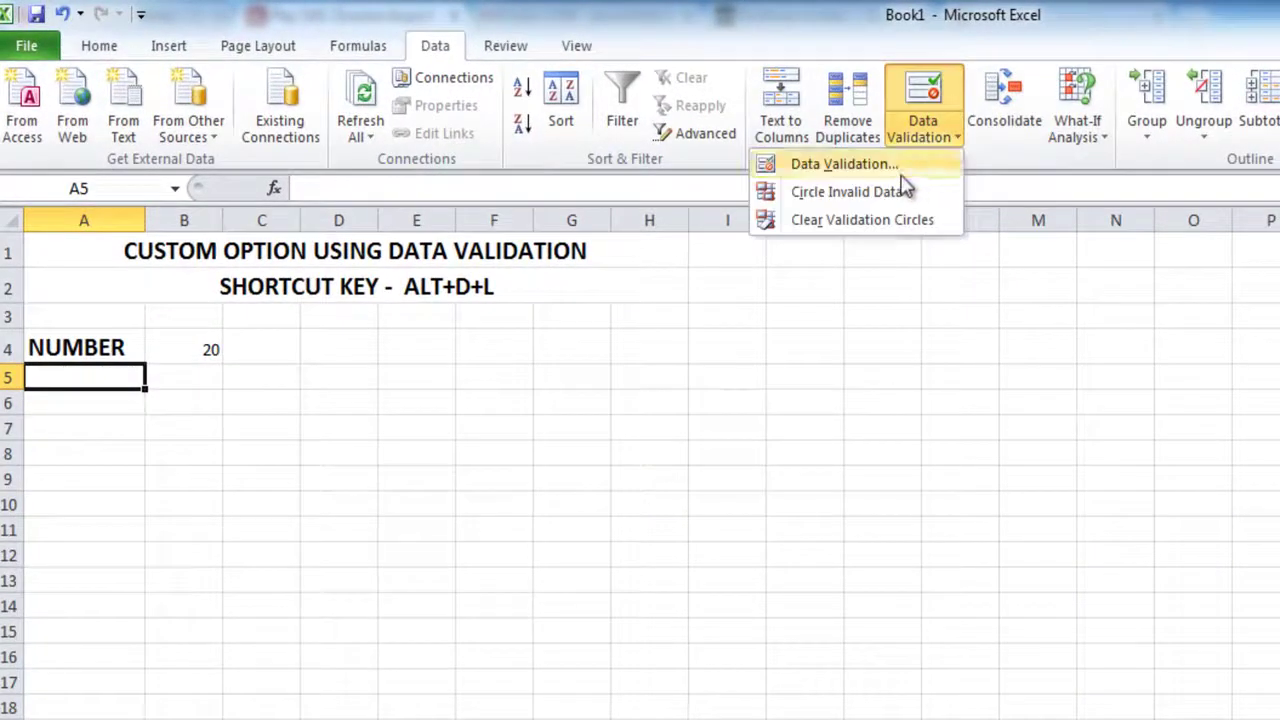
{"action": "left_click", "coordinate": [905, 168]}
Step: Set the Allow criterion to Custom, ready for a formula
{"action": "left_click", "coordinate": [508, 441]}
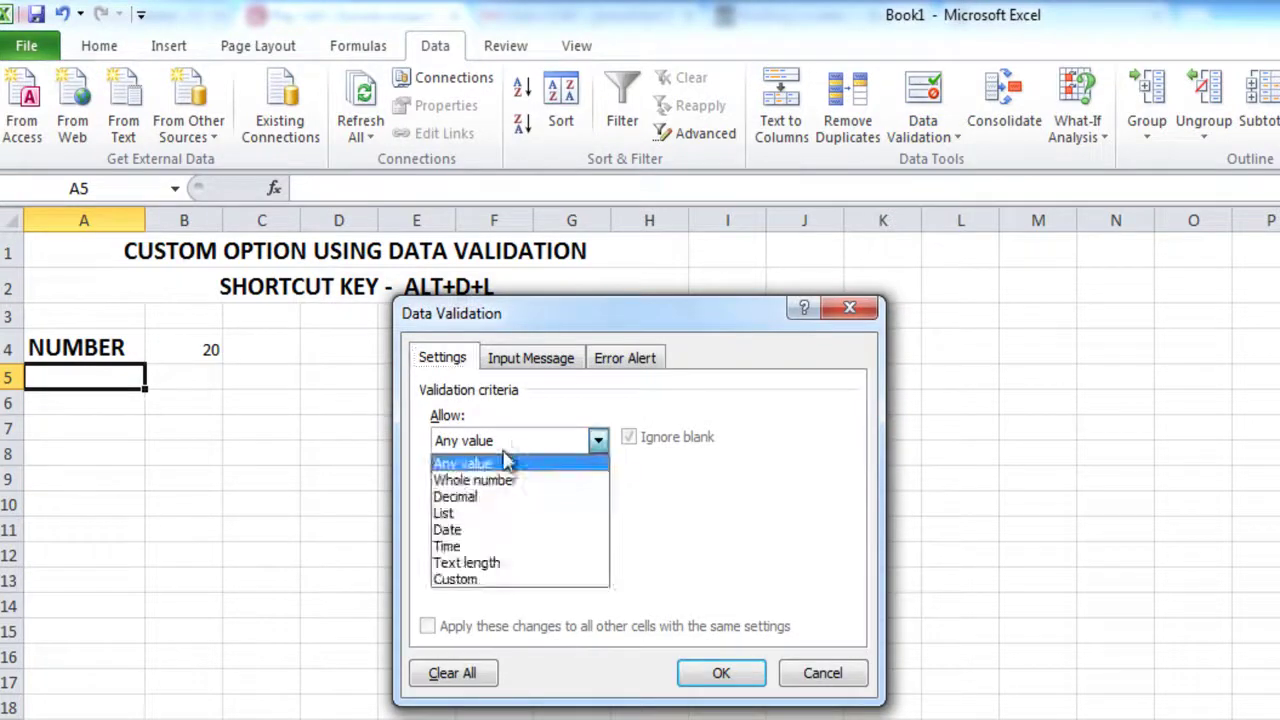
{"action": "left_click", "coordinate": [490, 580]}
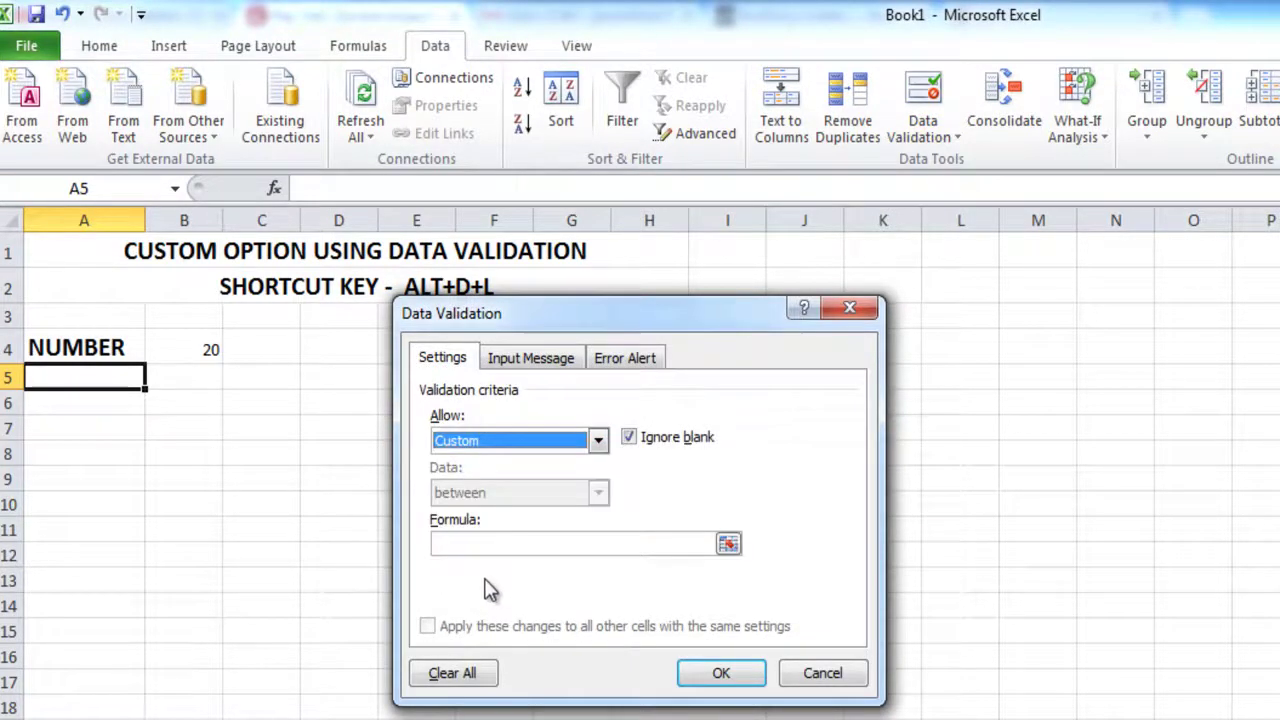
{"action": "left_click", "coordinate": [489, 540]}
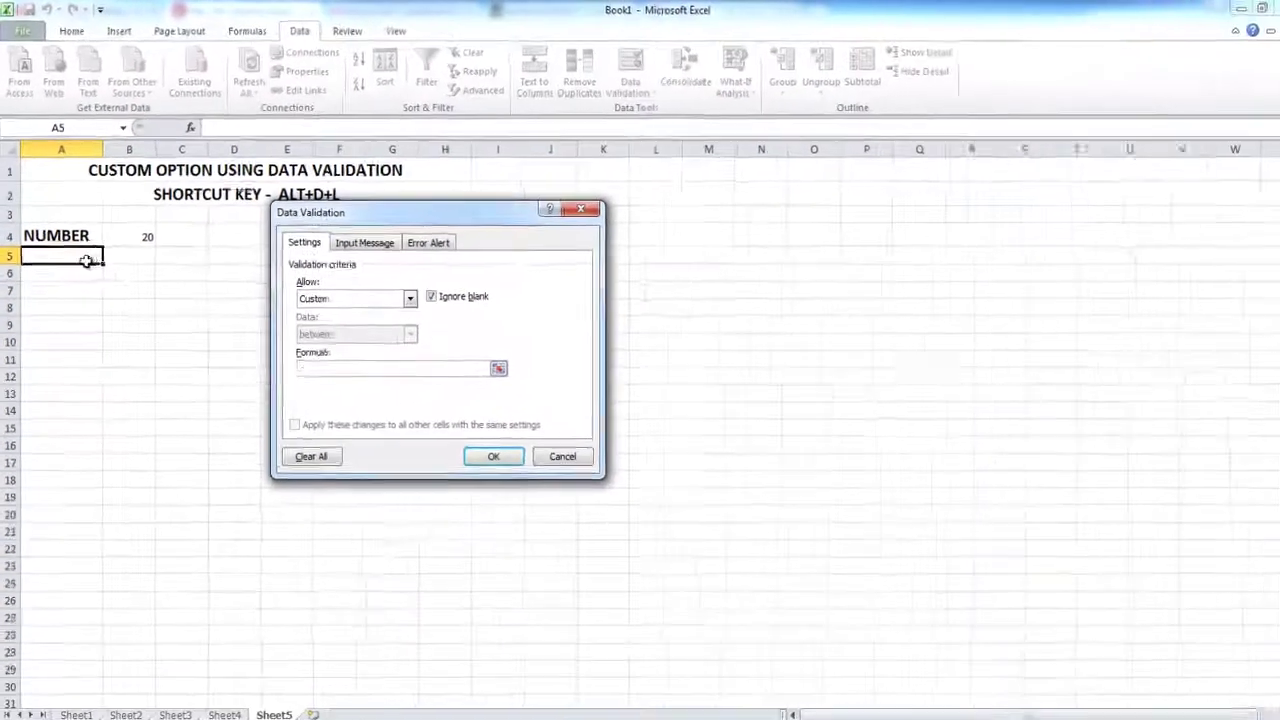
Step: Build the formula =A5=B4*2 from cell references A5 and B4, fixing typos along the way
{"action": "type", "text": "="}
{"action": "left_click", "coordinate": [87, 260]}
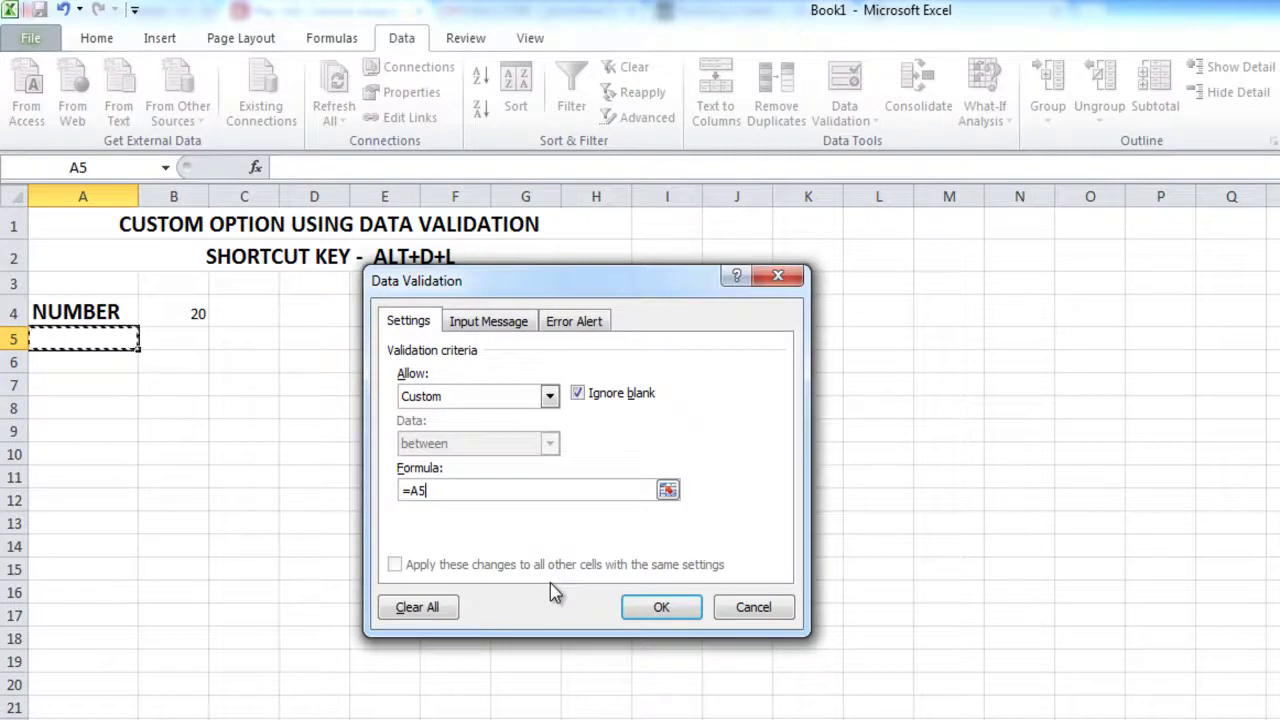
{"action": "type", "text": "<"}
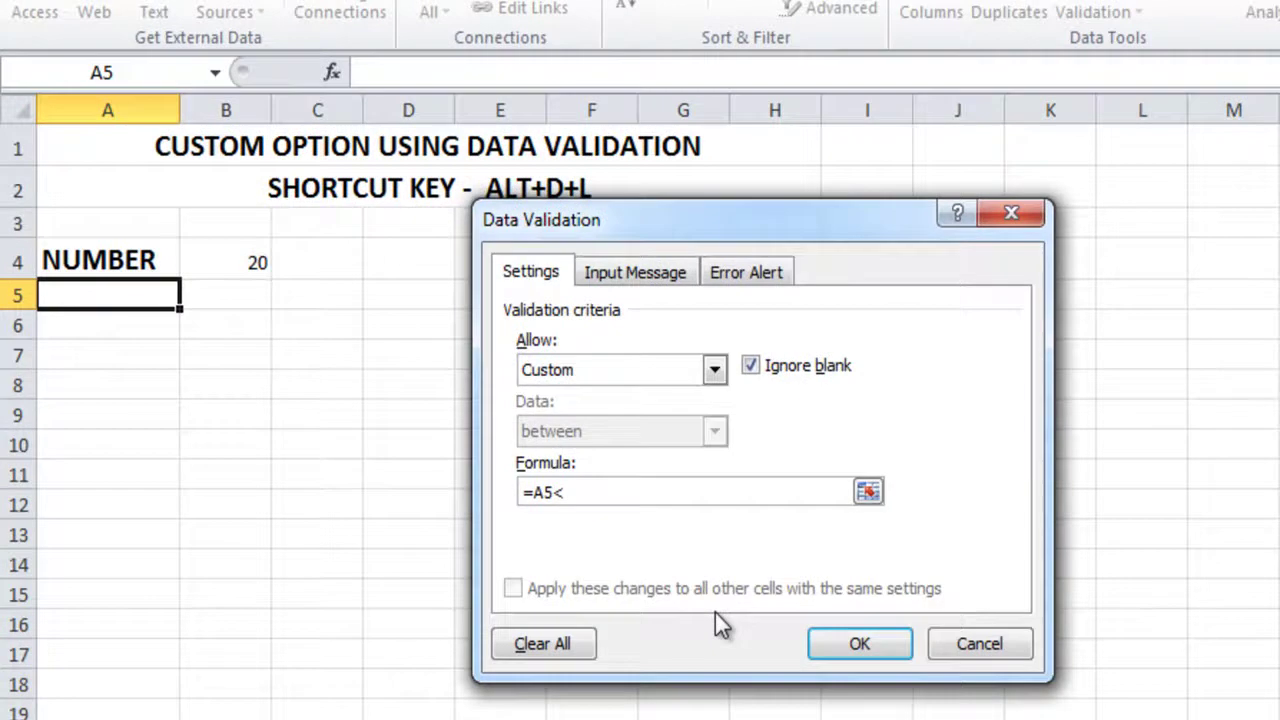
{"action": "type", "text": "4"}
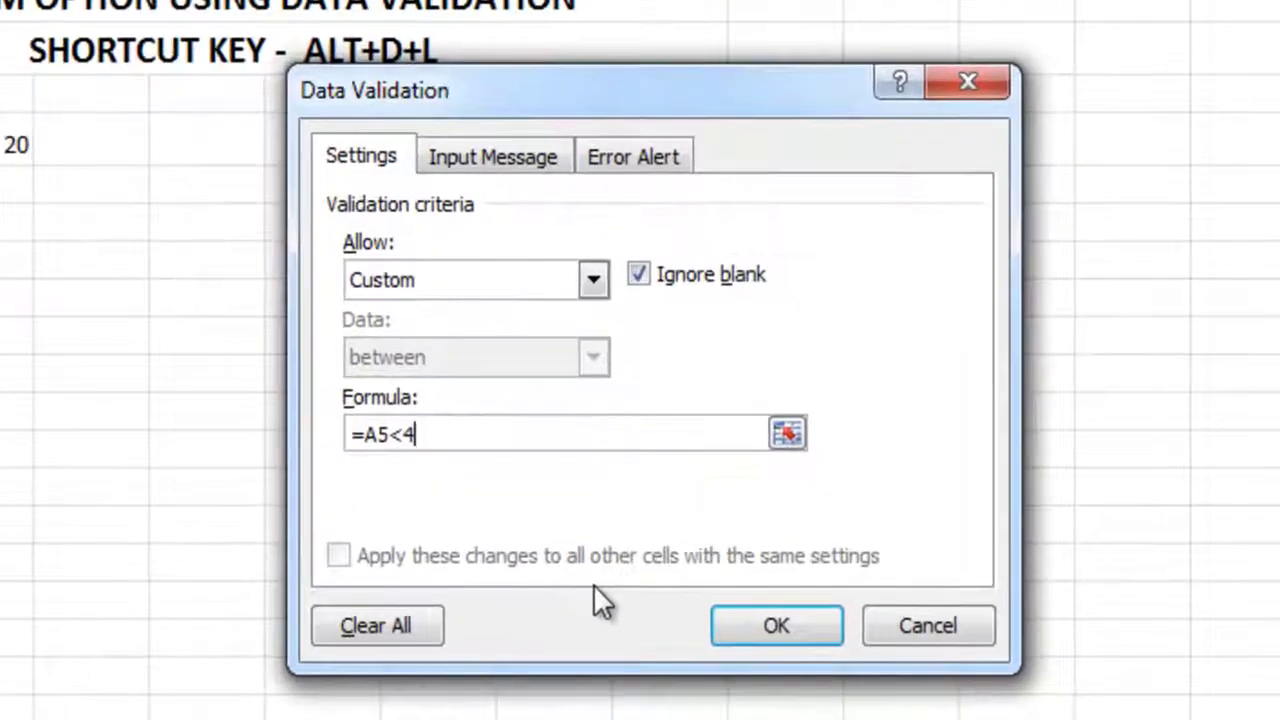
{"action": "key", "text": "BackSpace"}
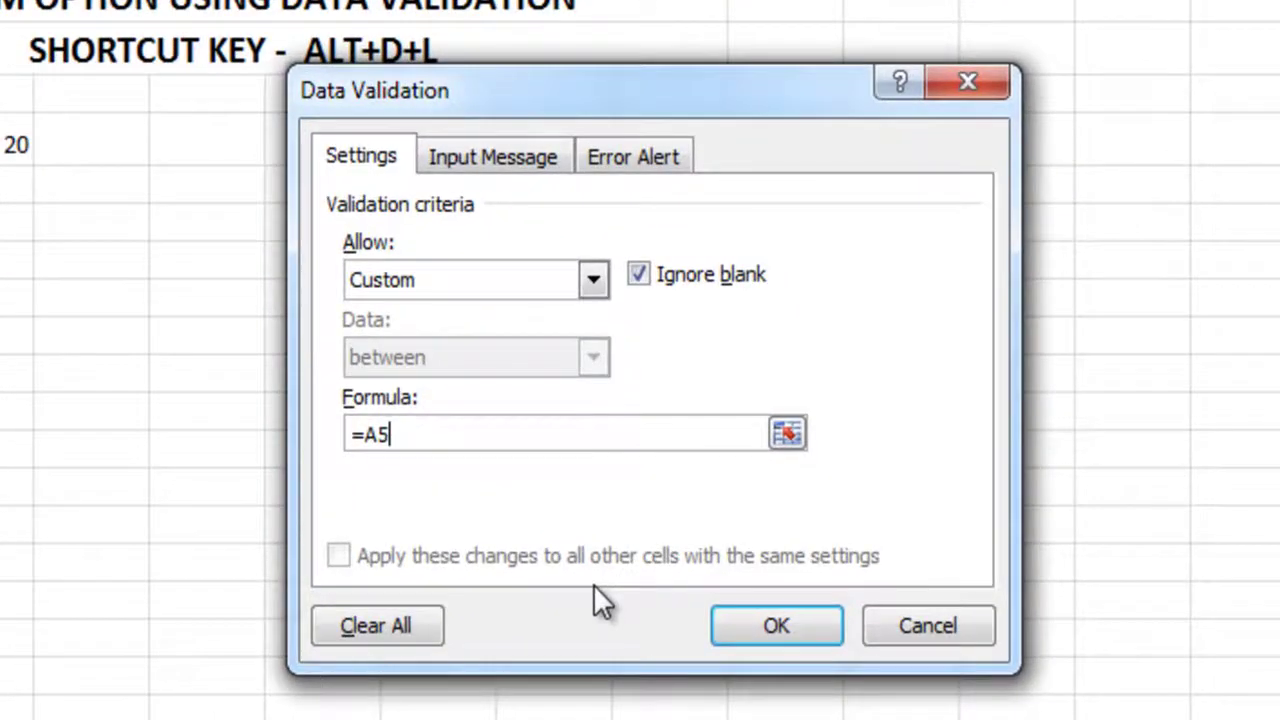
{"action": "type", "text": "="}
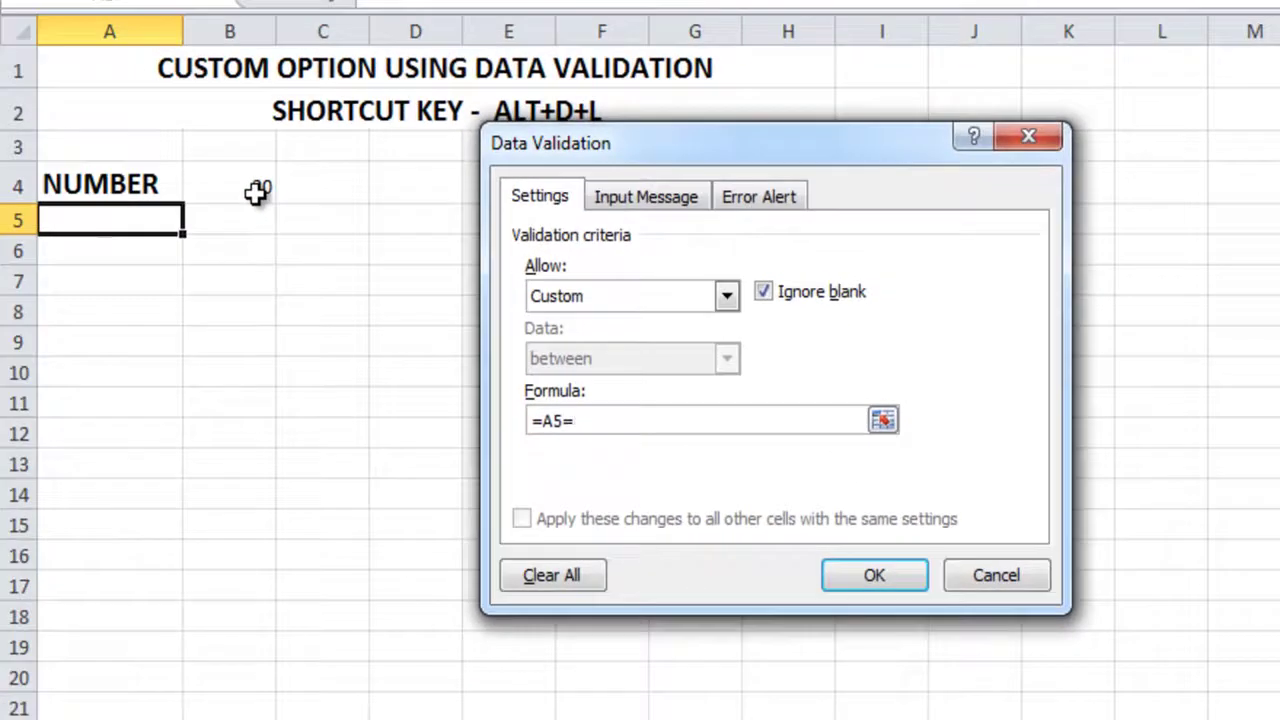
{"action": "left_click", "coordinate": [257, 192]}
{"action": "left_click", "coordinate": [658, 421]}
{"action": "type", "text": "@+"}
{"action": "key", "text": "Left"}
{"action": "key", "text": "BackSpace"}
{"action": "key", "text": "BackSpace"}
{"action": "key", "text": "BackSpace"}
{"action": "key", "text": "BackSpace"}
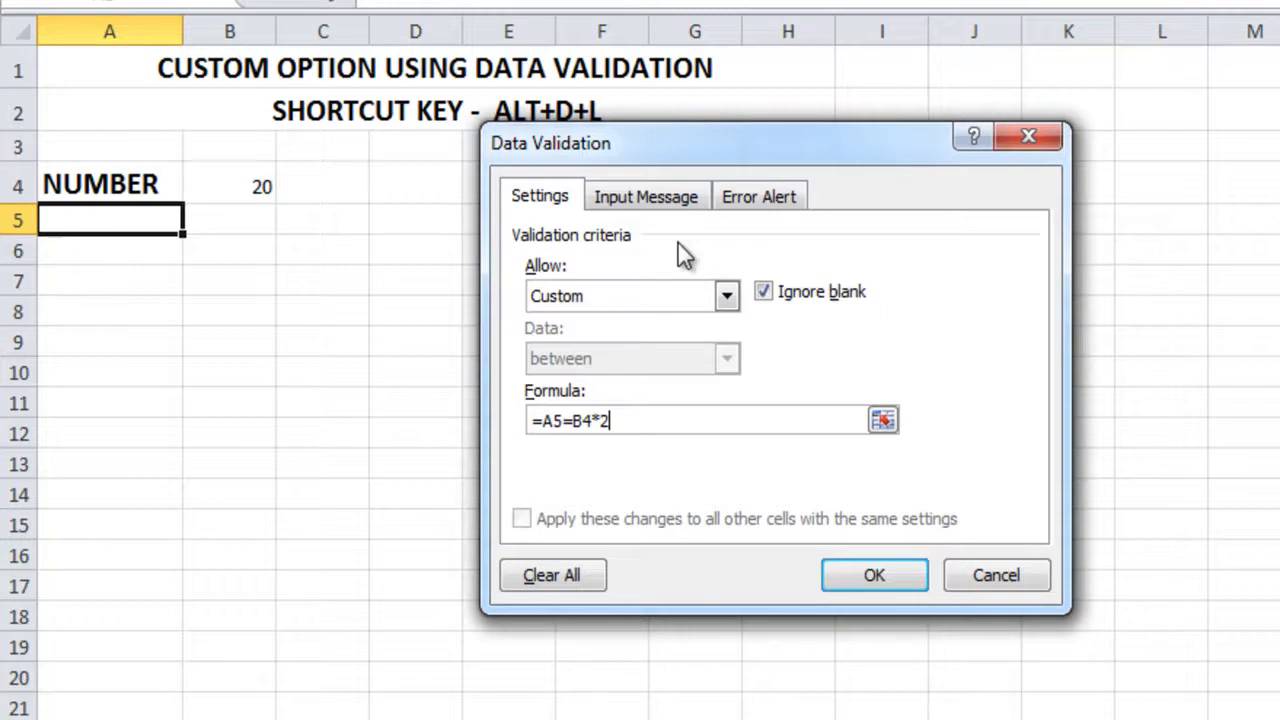
Step: On the Error Alert tab, keep the Stop style and write the message 'input is wrong'
{"action": "left_click", "coordinate": [660, 200]}
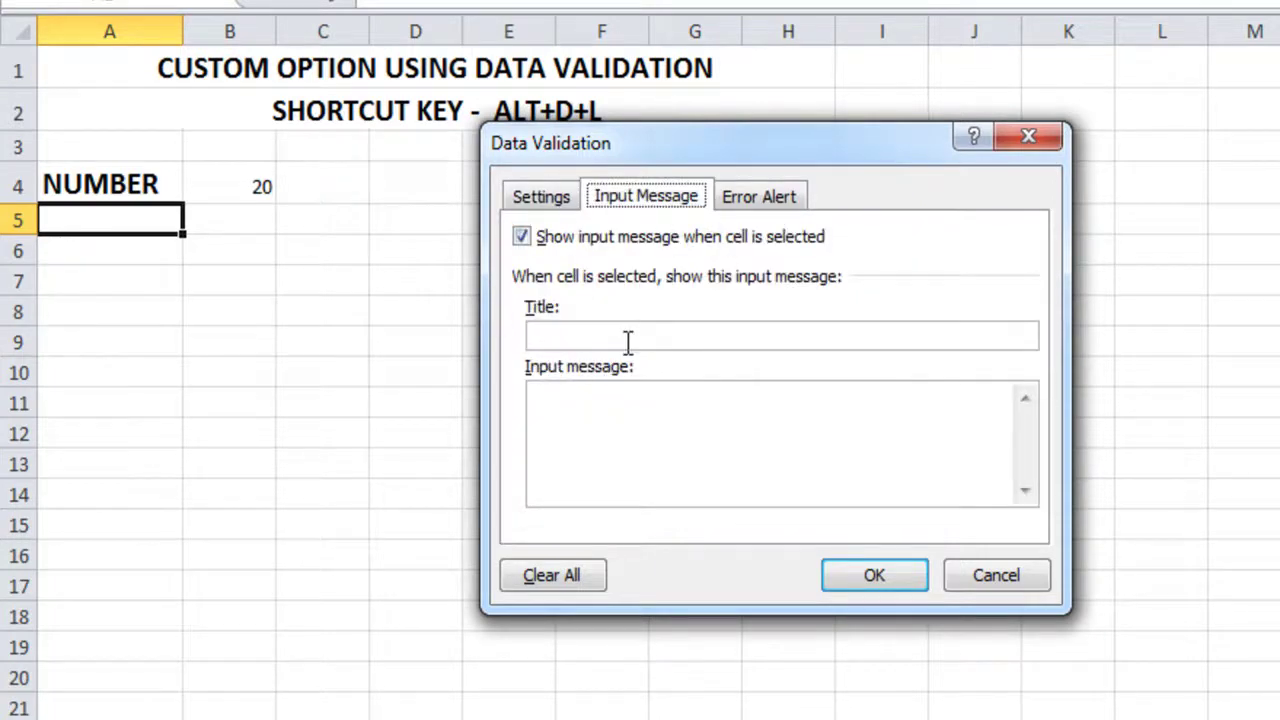
{"action": "left_click", "coordinate": [758, 200]}
{"action": "left_click", "coordinate": [912, 447]}
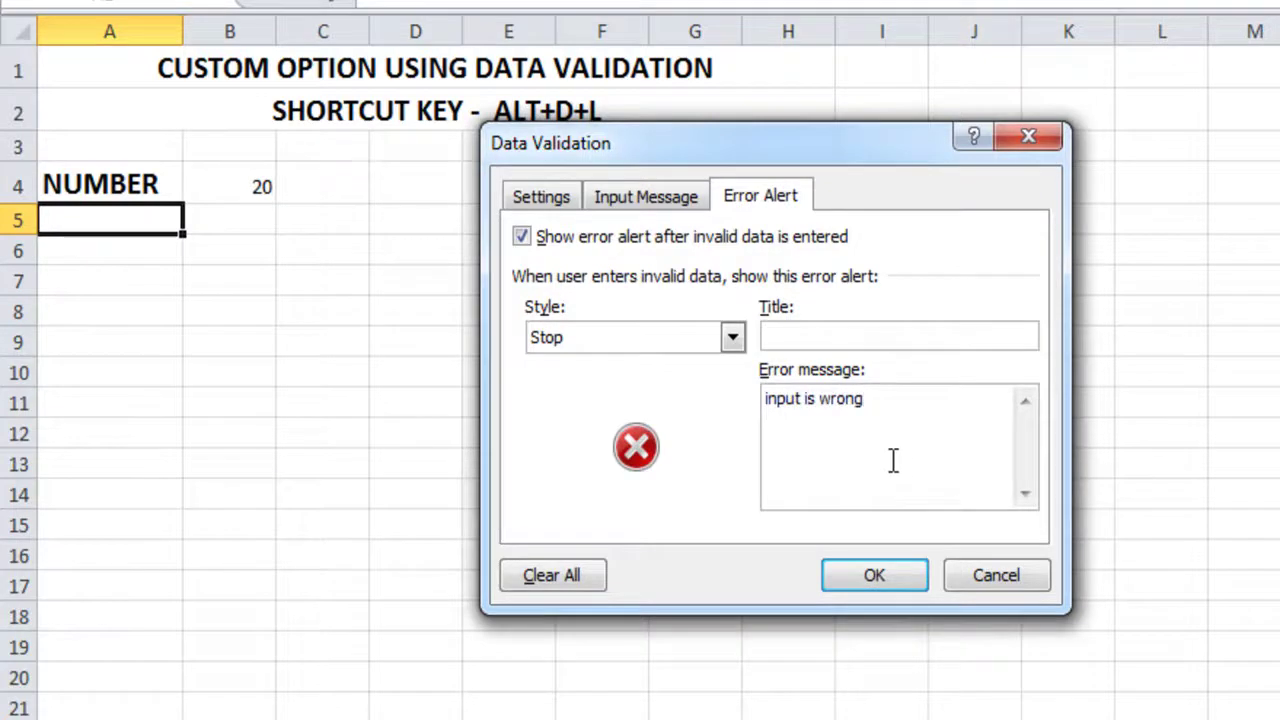
Step: Apply the rule and enter 40 in A5, which is accepted
{"action": "left_click", "coordinate": [848, 577]}
{"action": "type", "text": "40"}
{"action": "key", "text": "Return"}
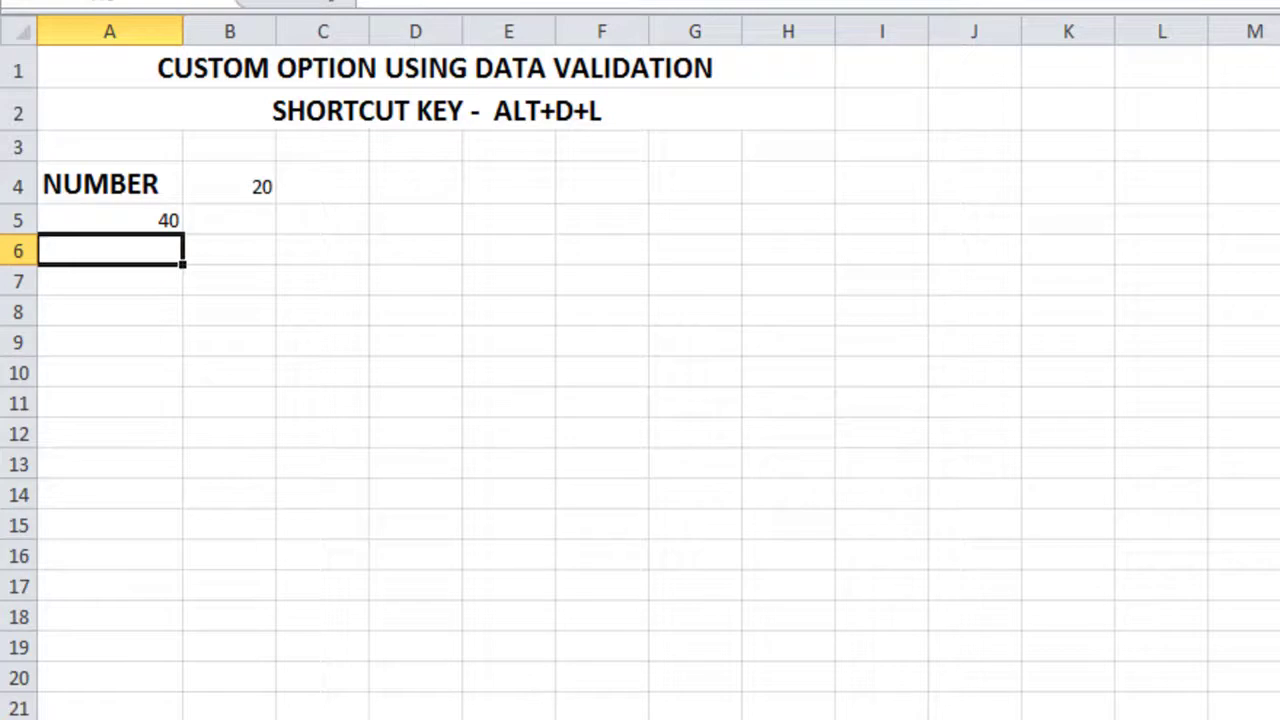
Step: Replace A5's 40 with 41, then cancel the 'input is wrong' rejection
{"action": "key", "text": "Up"}
{"action": "key", "text": "Delete"}
{"action": "type", "text": "41"}
{"action": "key", "text": "Return"}
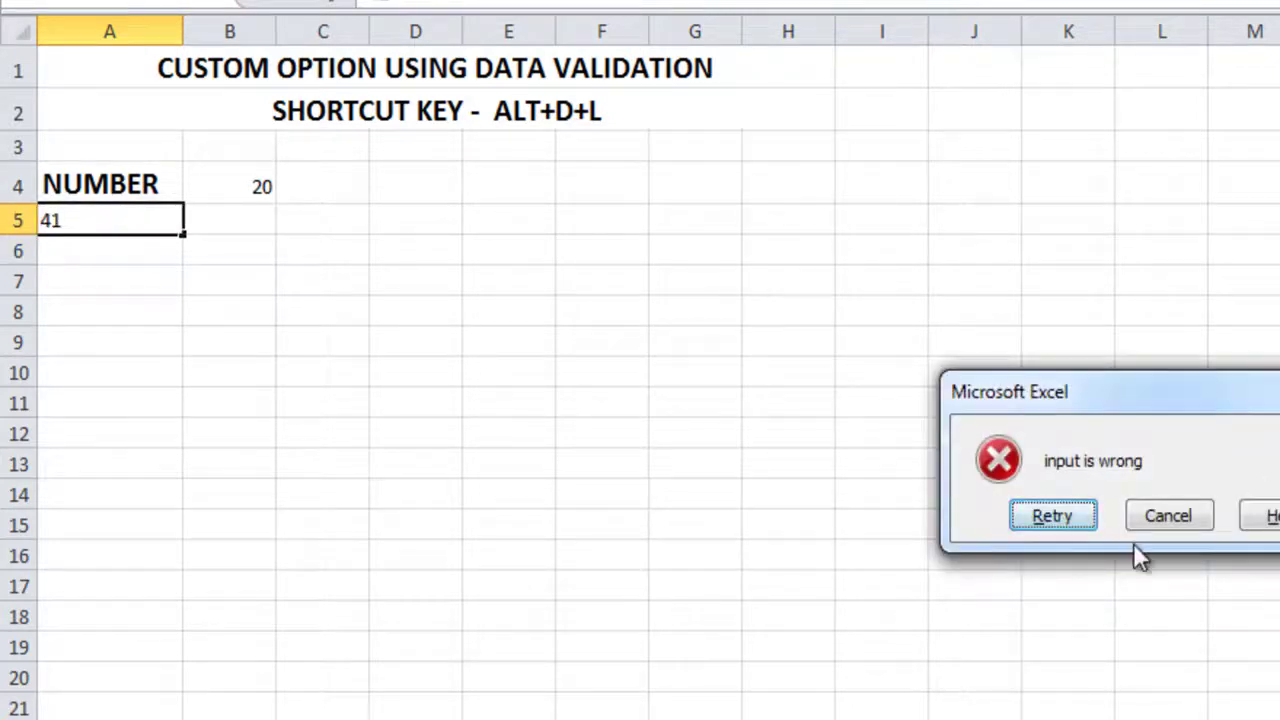
{"action": "left_click", "coordinate": [1168, 516]}
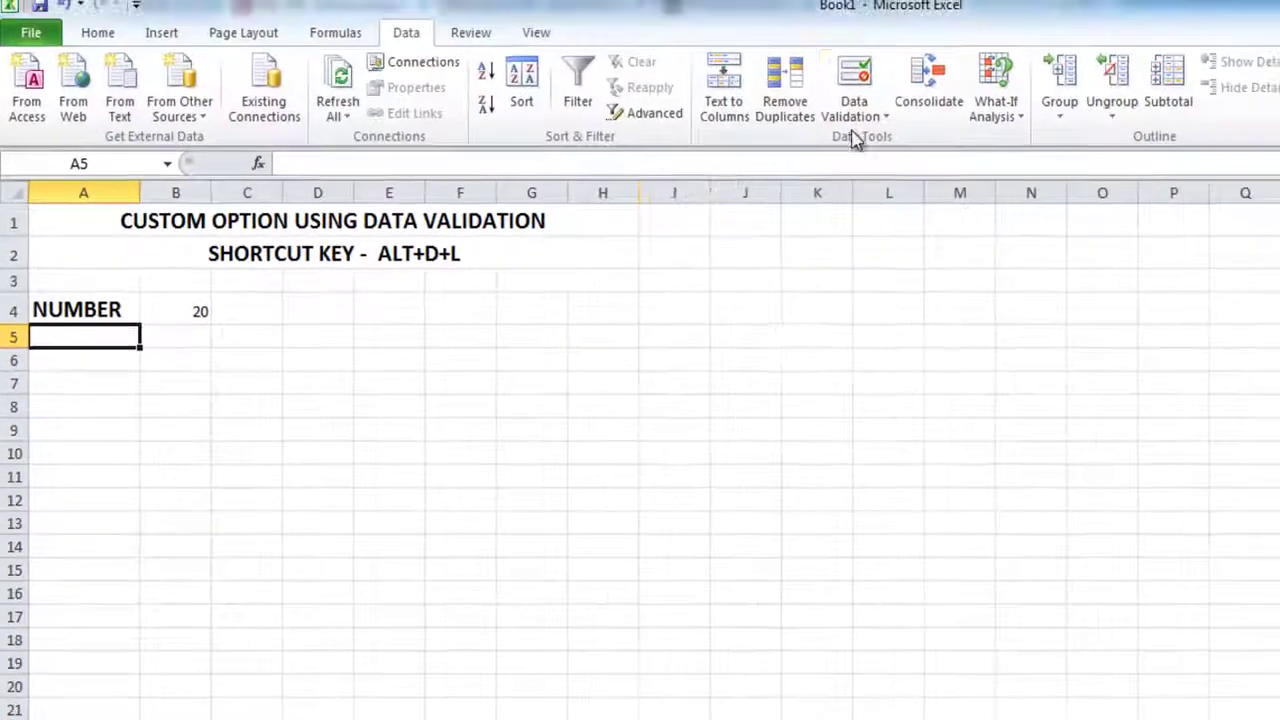
{"action": "left_click", "coordinate": [958, 46]}
Step: In the Settings tab, insert a greater-than sign to make the formula =A5>B4*2, then click OK
{"action": "left_click", "coordinate": [915, 64]}
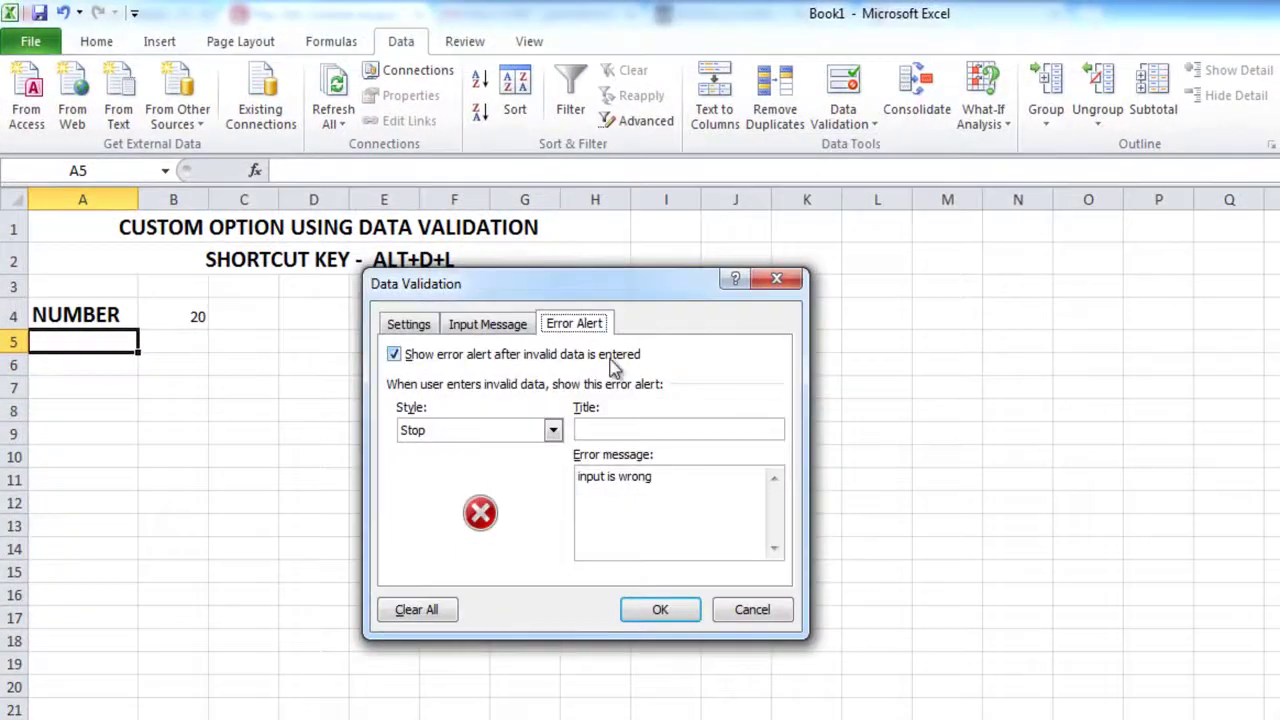
{"action": "left_click", "coordinate": [410, 330]}
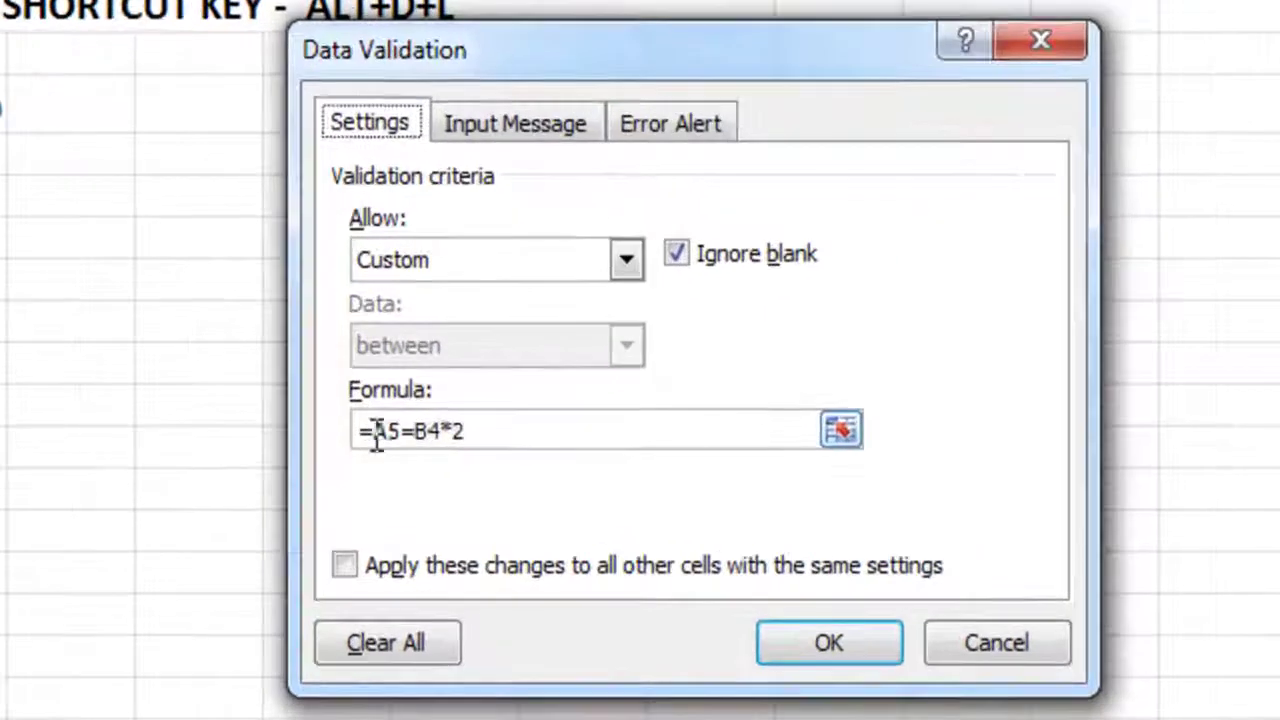
{"action": "left_click_drag", "start_coordinate": [393, 465], "coordinate": [414, 431]}
{"action": "left_click", "coordinate": [507, 473]}
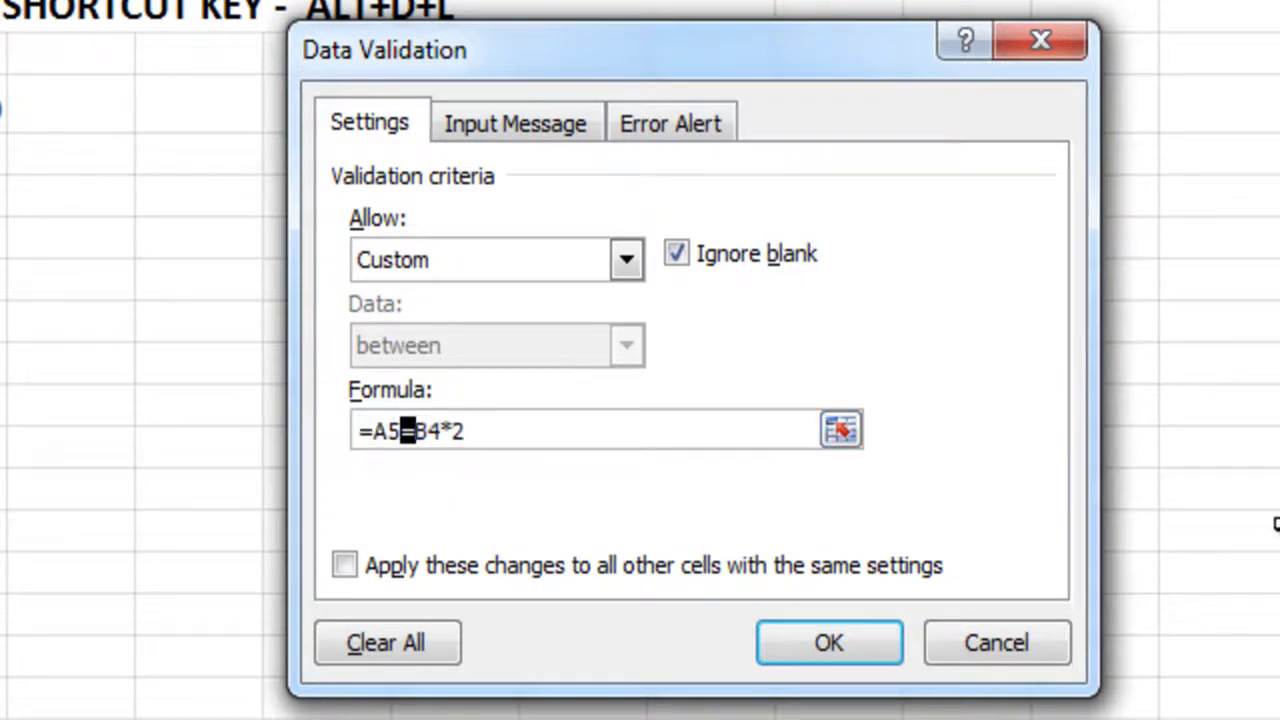
{"action": "type", "text": ">"}
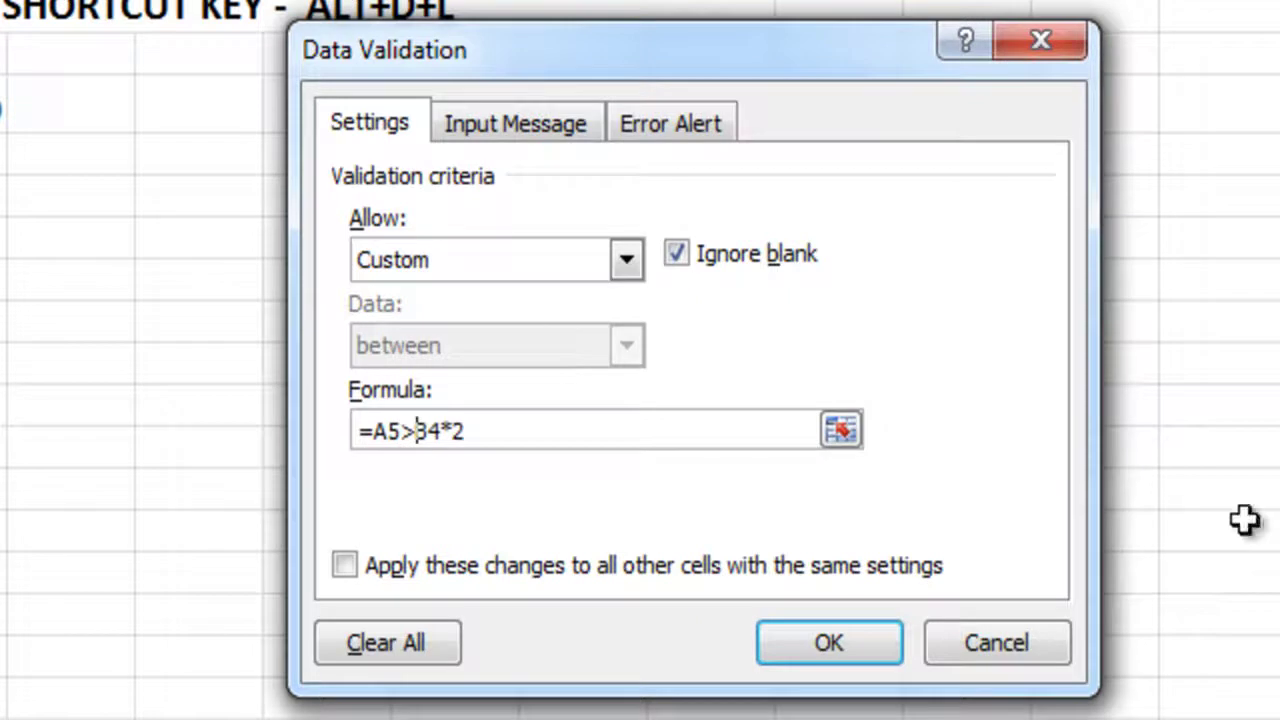
{"action": "left_click_drag", "start_coordinate": [403, 431], "coordinate": [414, 431]}
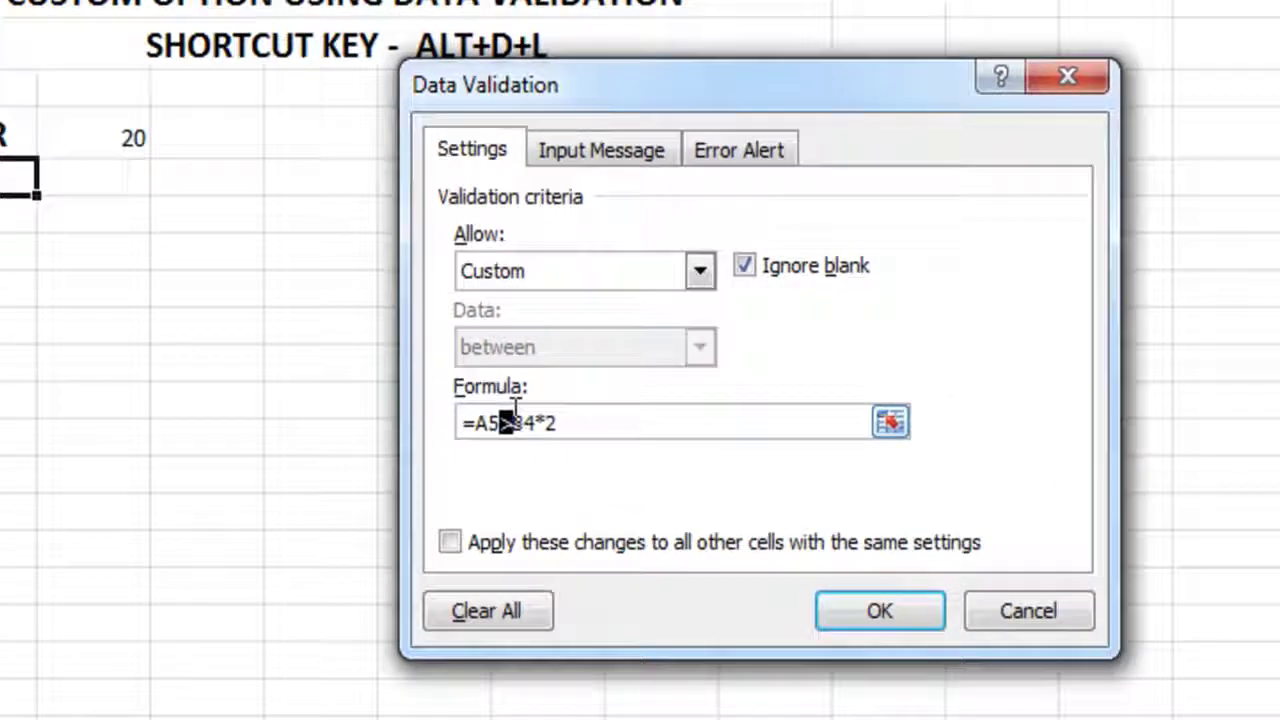
{"action": "left_click", "coordinate": [605, 422]}
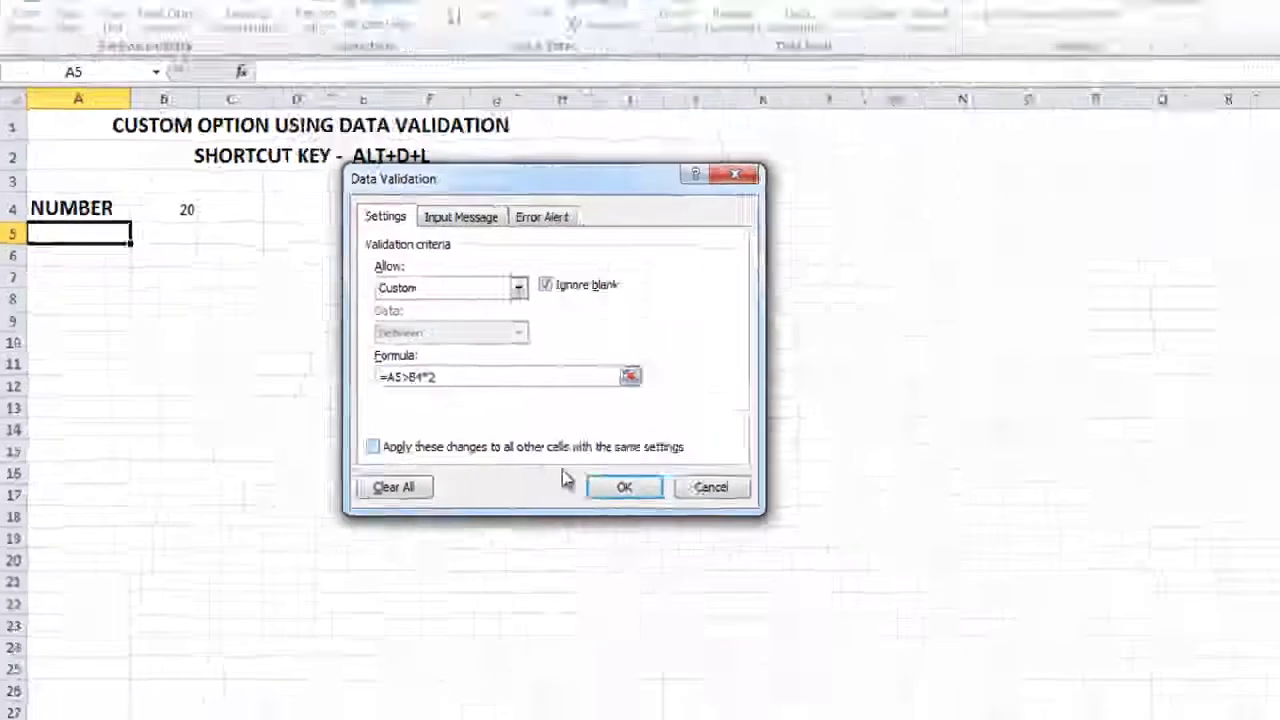
{"action": "left_click", "coordinate": [965, 582]}
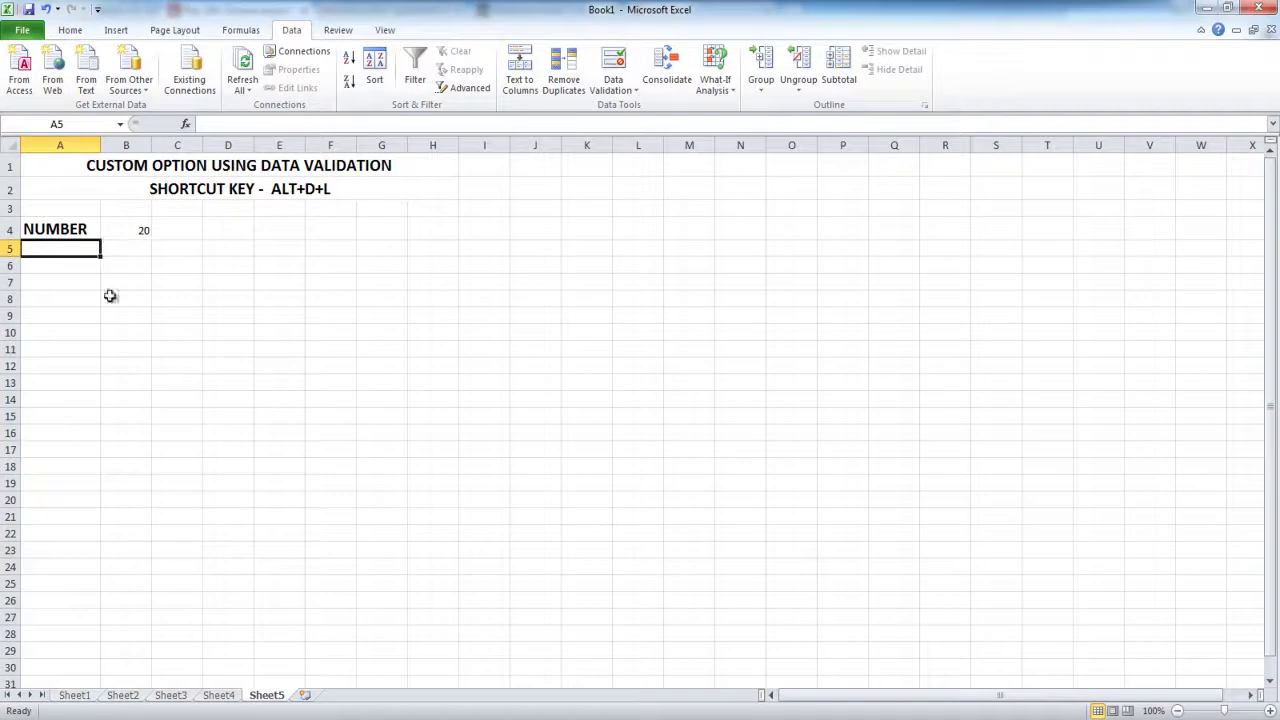
Step: Enter 40 in A5 and cancel the rejection, since it isn't above twice B4's 20
{"action": "type", "text": "40"}
{"action": "key", "text": "Return"}
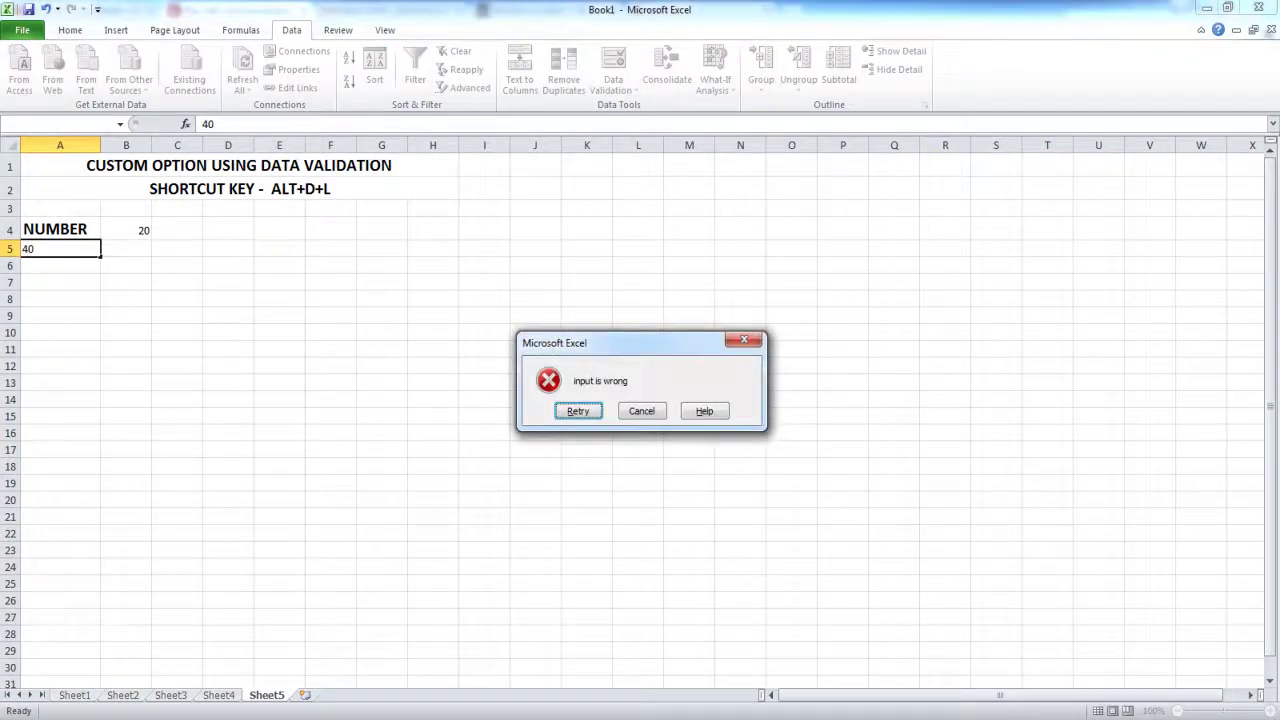
{"action": "left_click", "coordinate": [643, 411]}
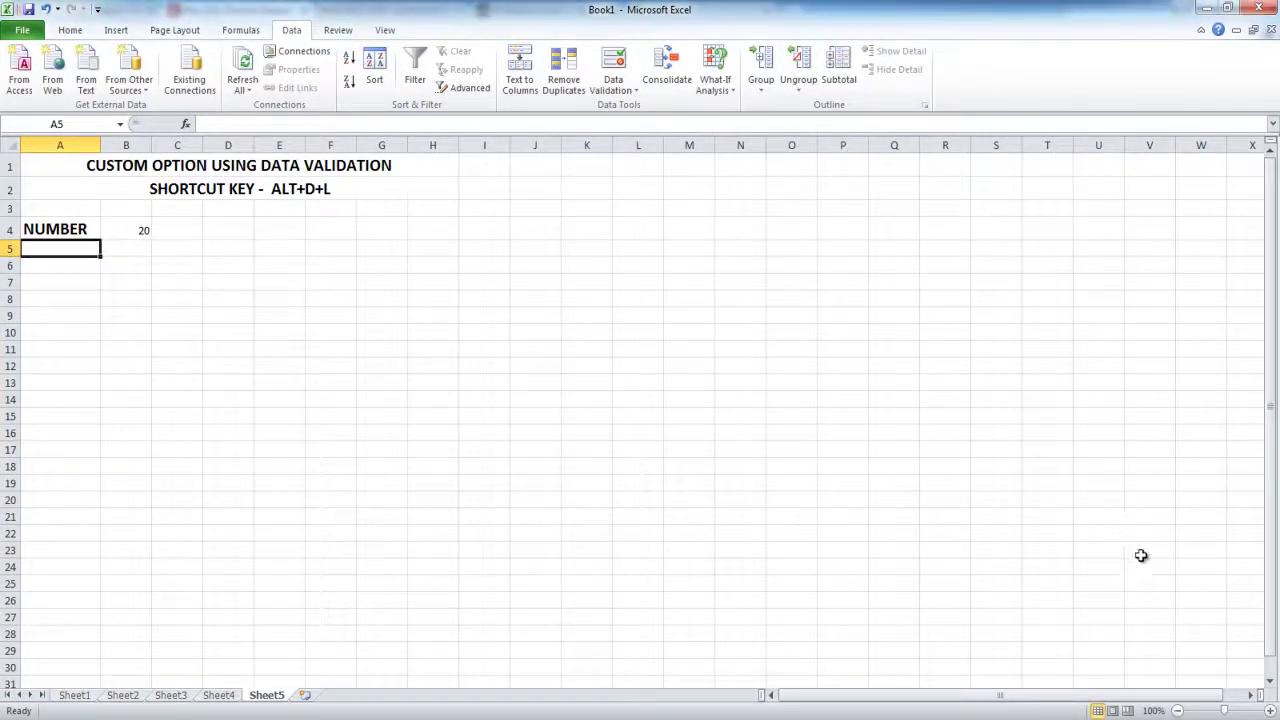
{"action": "left_click", "coordinate": [140, 233]}
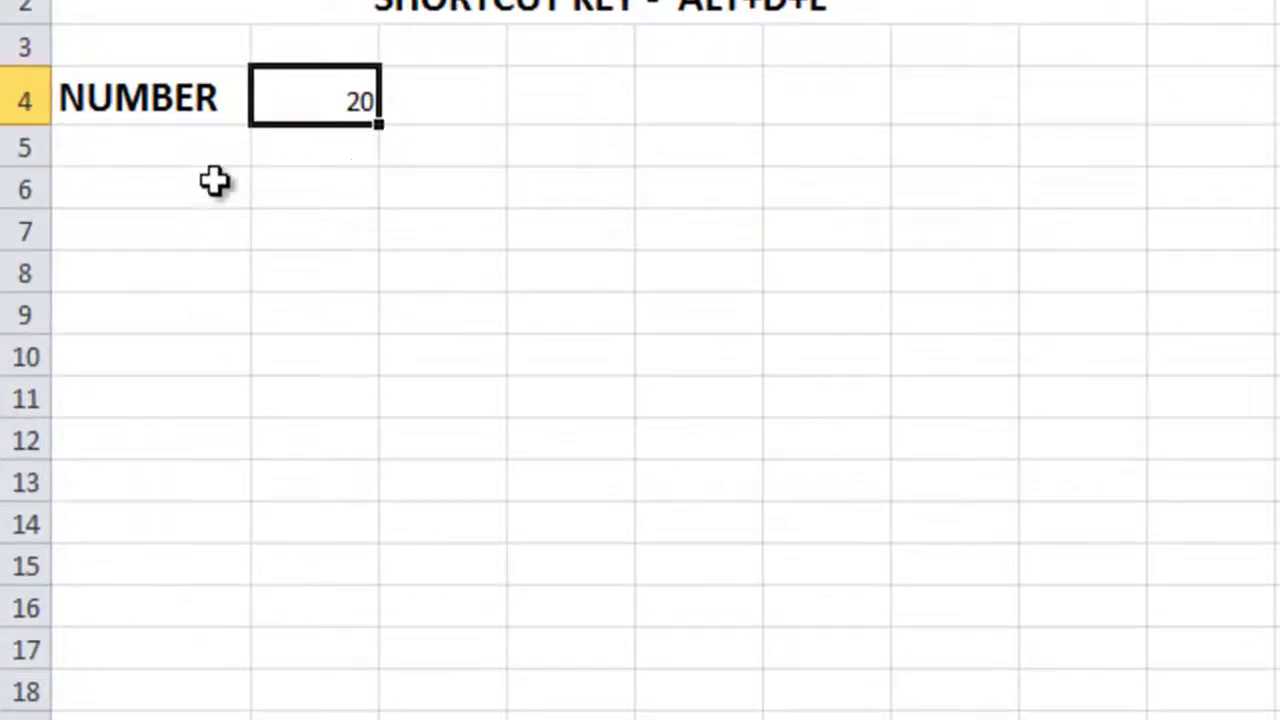
{"action": "left_click", "coordinate": [166, 171]}
{"action": "left_click", "coordinate": [248, 139]}
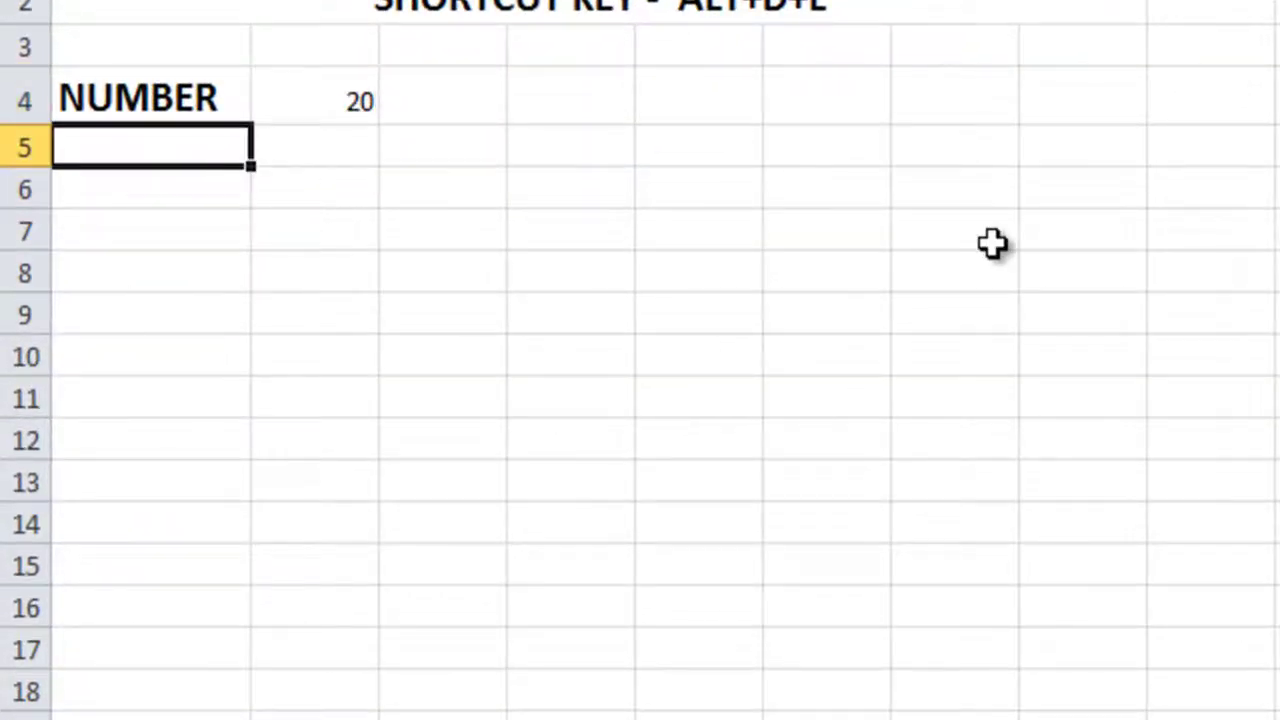
Step: Enter 41 and then 42 in A5, both accepted
{"action": "type", "text": "41"}
{"action": "key", "text": "Return"}
{"action": "key", "text": "Up"}
{"action": "type", "text": "42"}
{"action": "key", "text": "Return"}
Step: Delete the 42 from A5
{"action": "key", "text": "Up"}
{"action": "key", "text": "Up"}
{"action": "key", "text": "Right"}
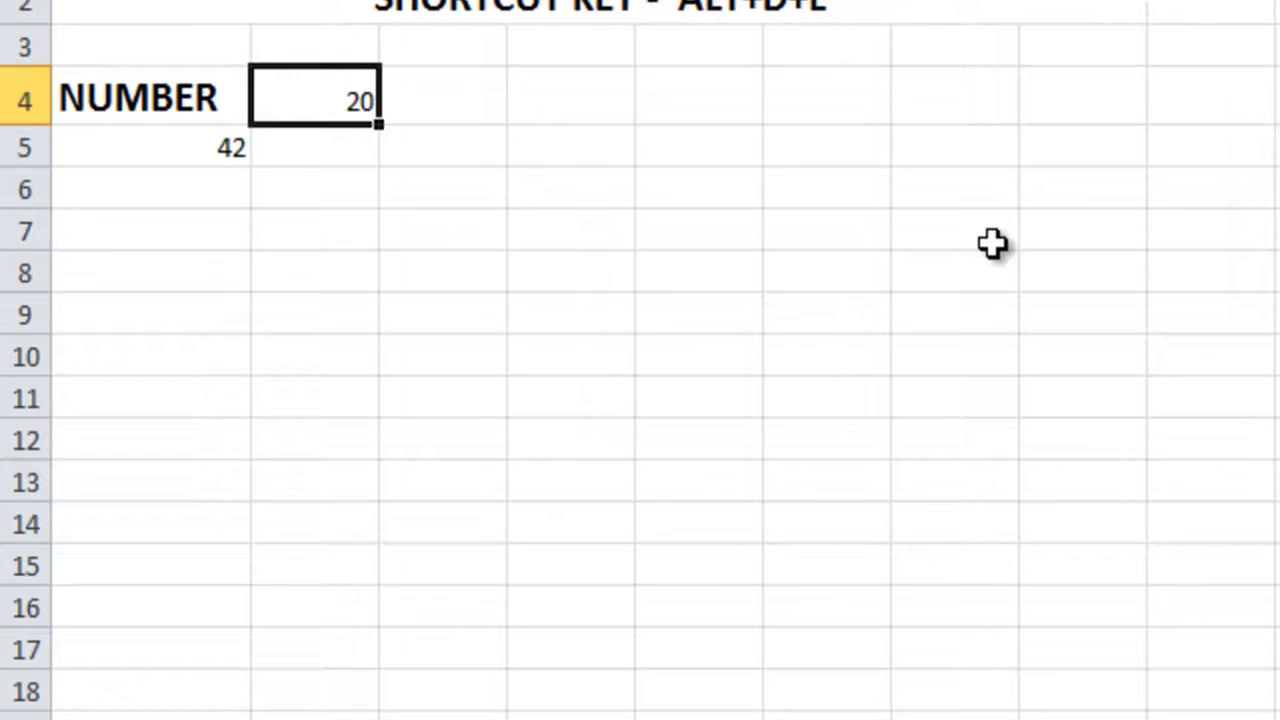
{"action": "left_click", "coordinate": [197, 152]}
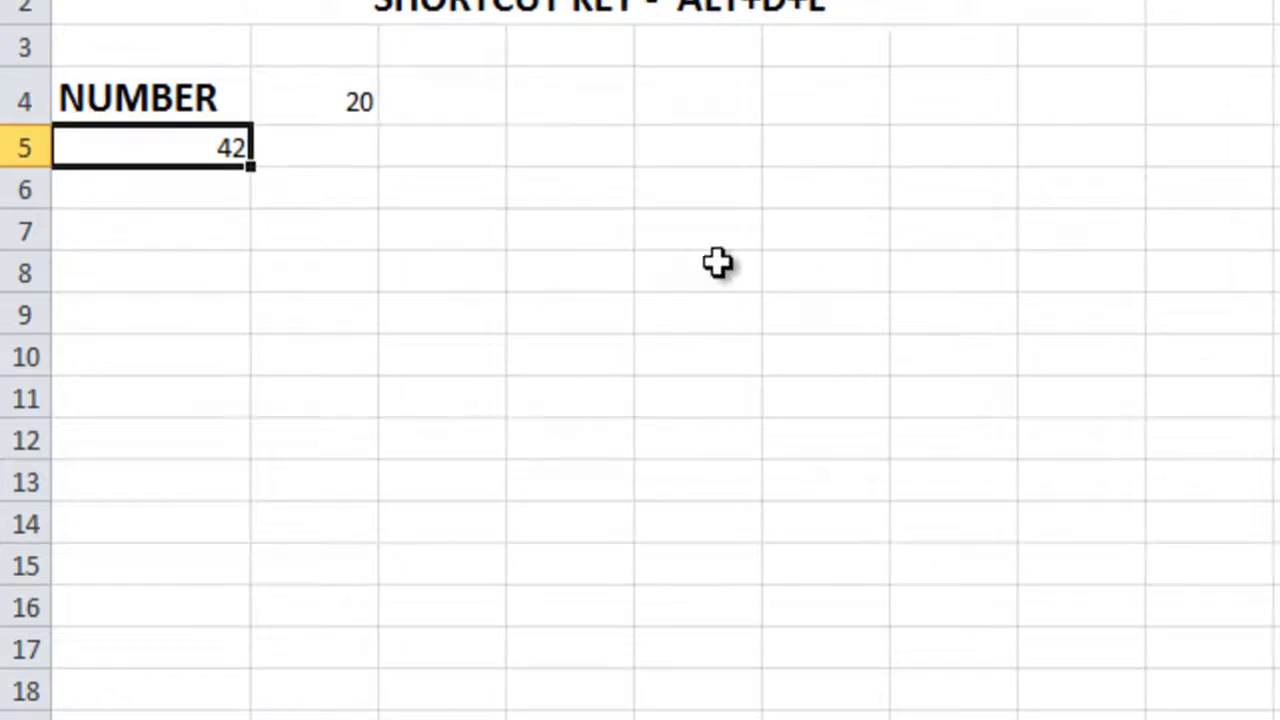
{"action": "key", "text": "Delete"}
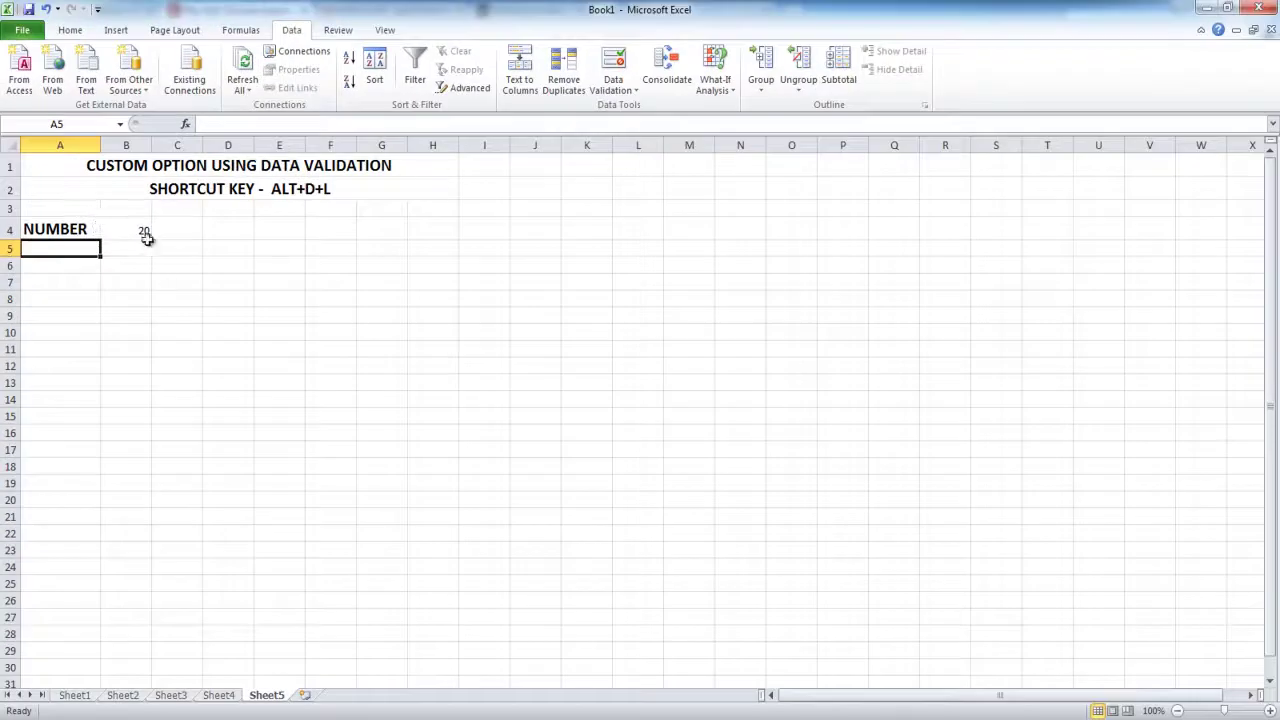
Step: Erase the B4-based formula for A5 and enter the fixed limit =A5>40, then click OK
{"action": "left_click", "coordinate": [146, 236]}
{"action": "left_click", "coordinate": [72, 250]}
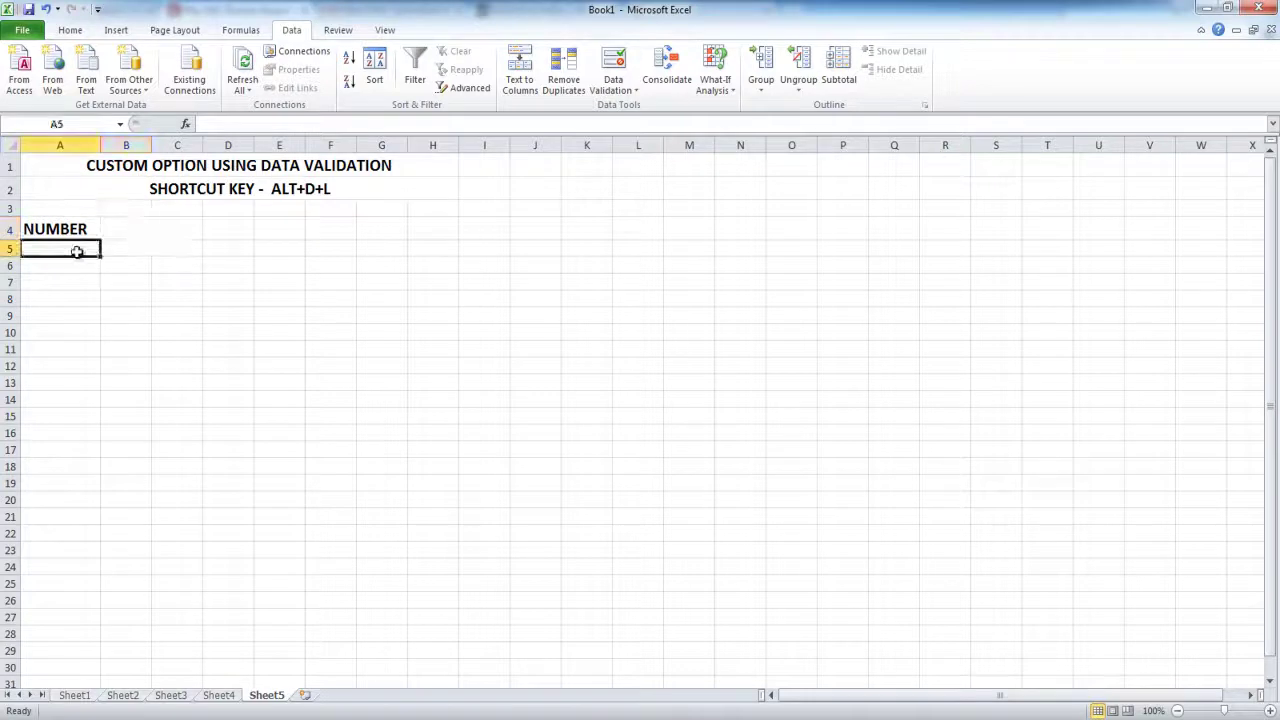
{"action": "left_click", "coordinate": [613, 90]}
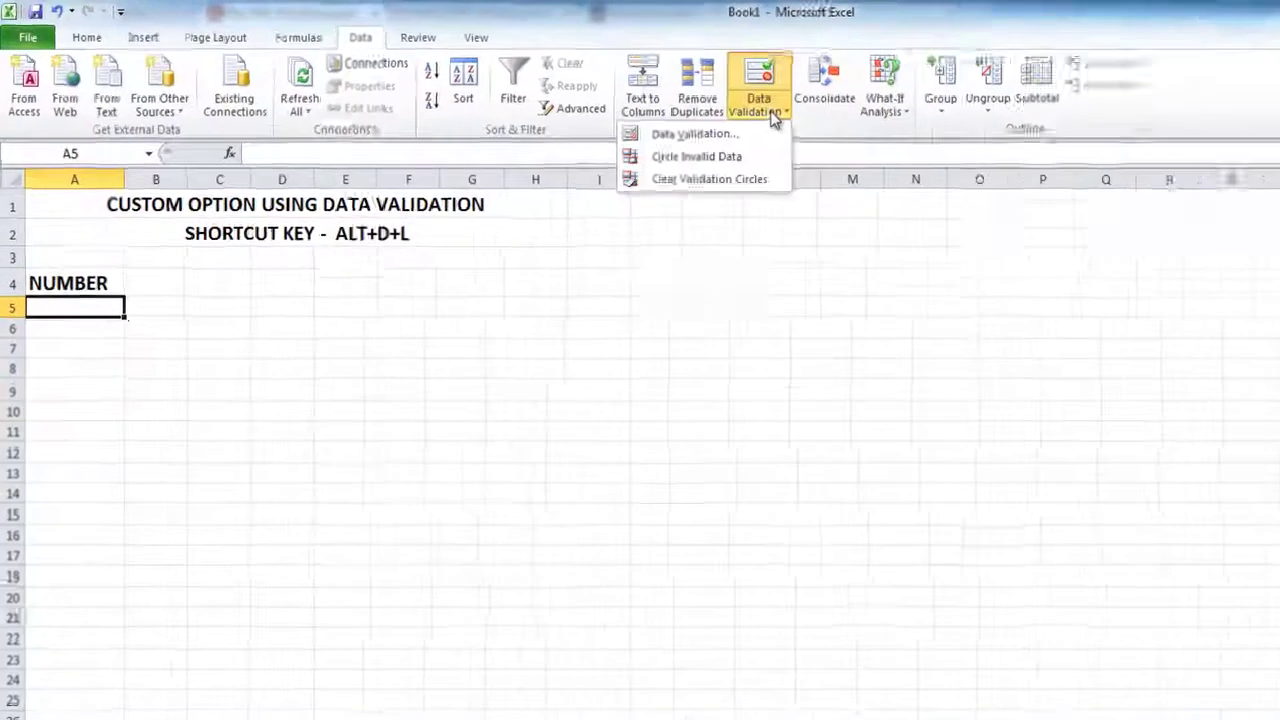
{"action": "left_click", "coordinate": [555, 110]}
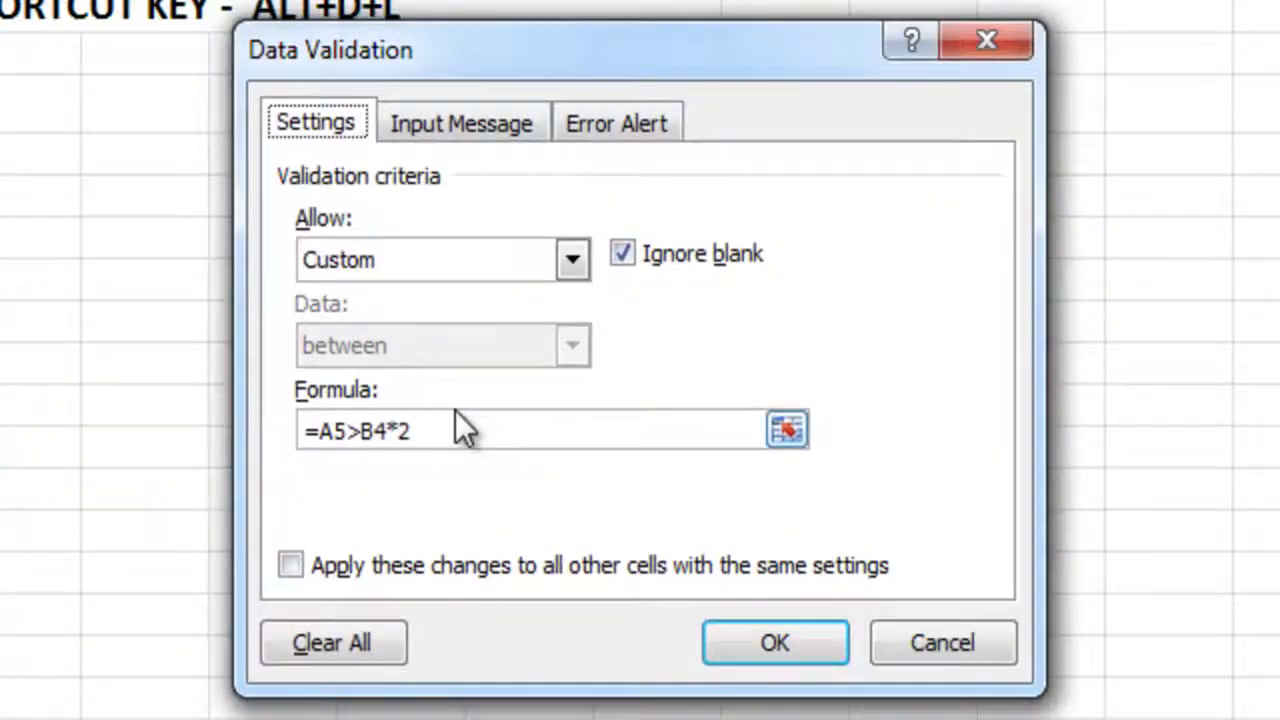
{"action": "left_click", "coordinate": [431, 431]}
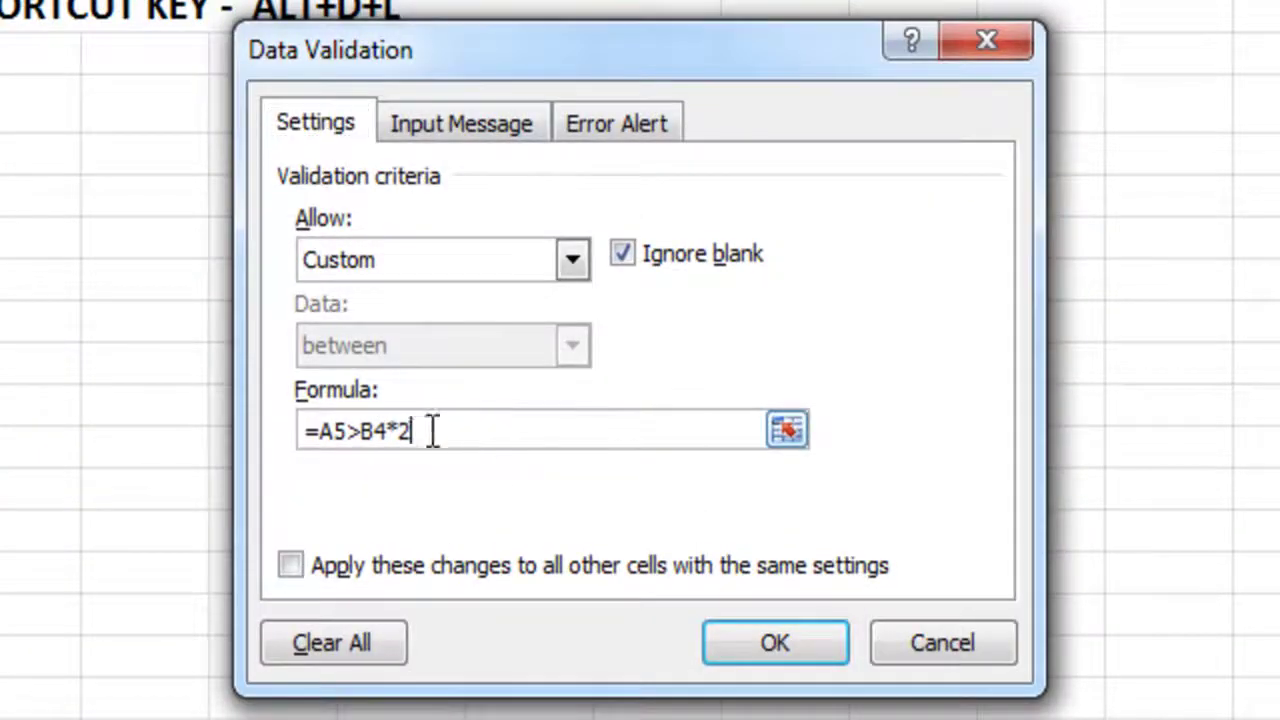
{"action": "key", "text": "BackSpace"}
{"action": "key", "text": "BackSpace"}
{"action": "key", "text": "BackSpace"}
{"action": "key", "text": "BackSpace"}
{"action": "key", "text": "BackSpace"}
{"action": "key", "text": "BackSpace"}
{"action": "key", "text": "BackSpace"}
{"action": "key", "text": "BackSpace"}
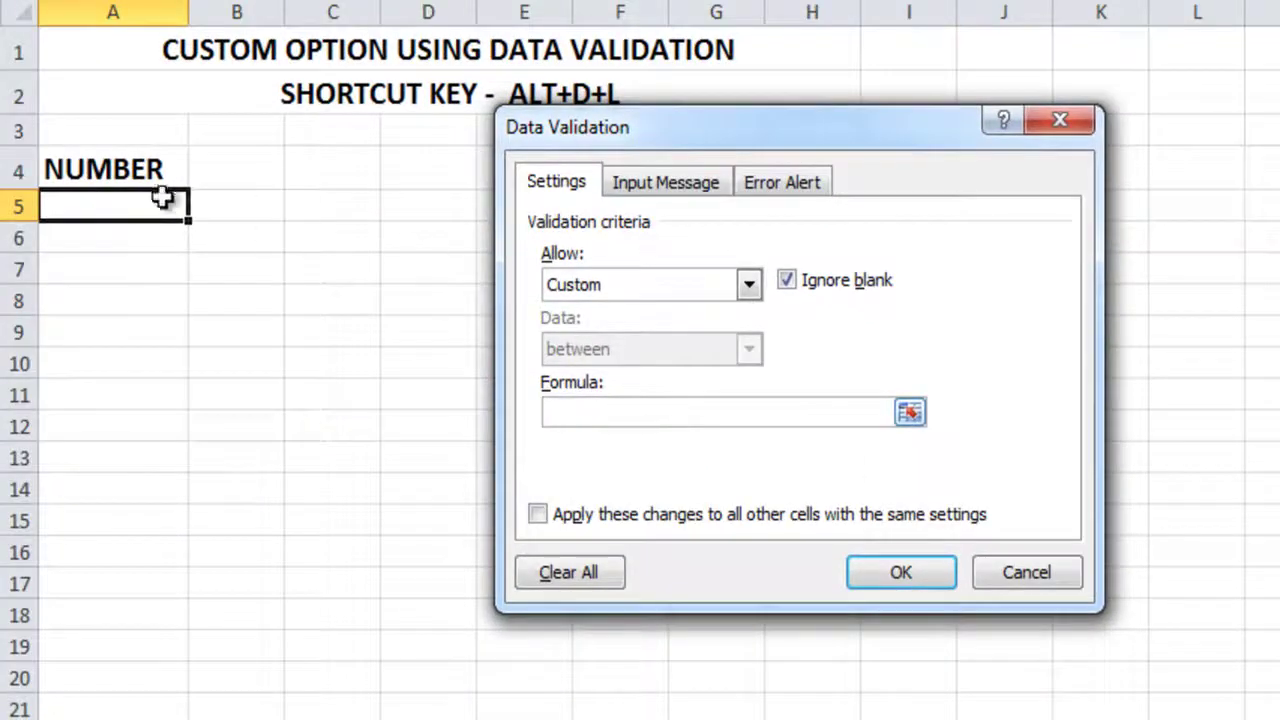
{"action": "type", "text": "=A5="}
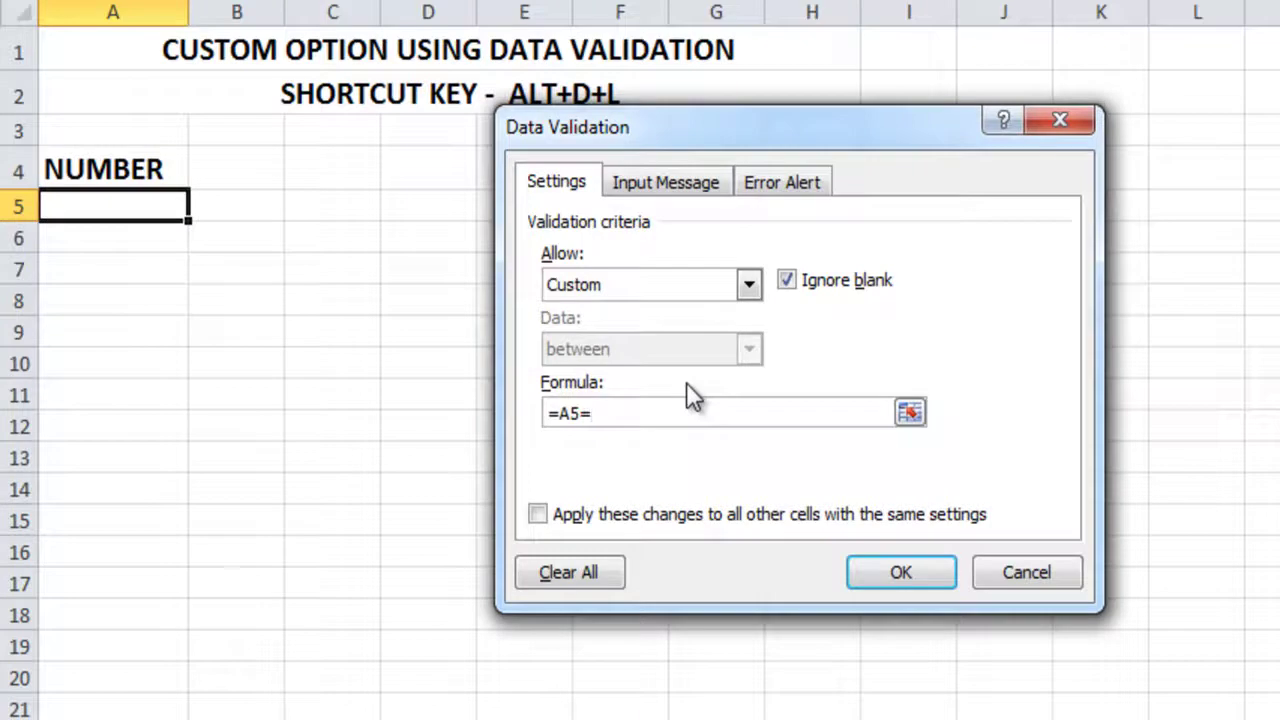
{"action": "key", "text": "BackSpace"}
{"action": "type", "text": ">40"}
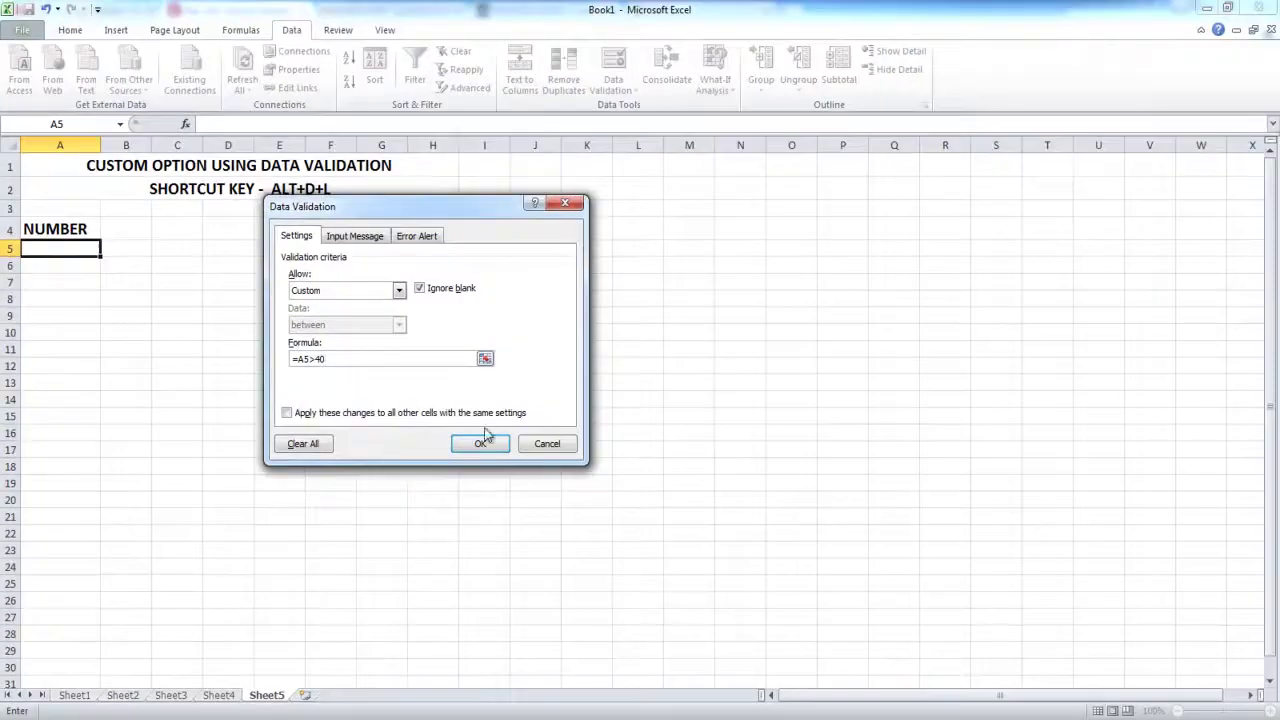
{"action": "left_click", "coordinate": [484, 440]}
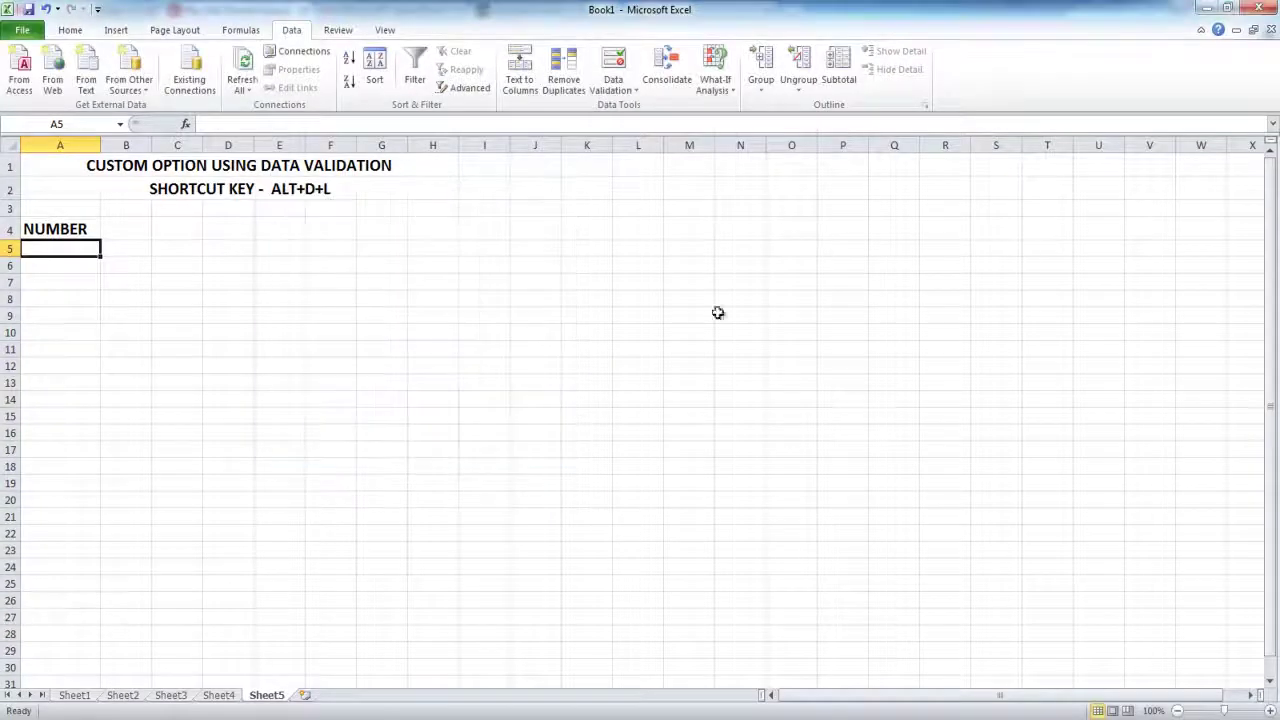
Step: Enter 41, 42 and then 50 in A5, each accepted
{"action": "type", "text": "41"}
{"action": "key", "text": "Return"}
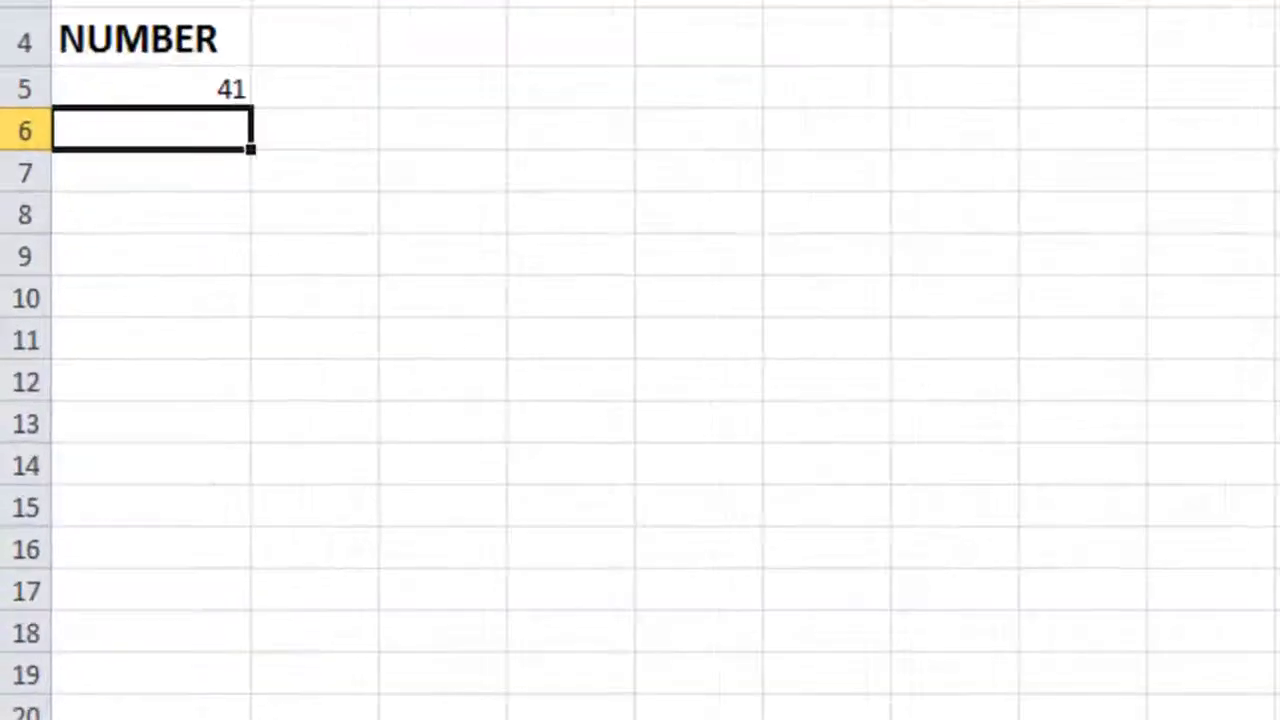
{"action": "left_click", "coordinate": [60, 249]}
{"action": "type", "text": "42"}
{"action": "key", "text": "Return"}
{"action": "left_click", "coordinate": [150, 88]}
{"action": "type", "text": "50"}
{"action": "key", "text": "Return"}
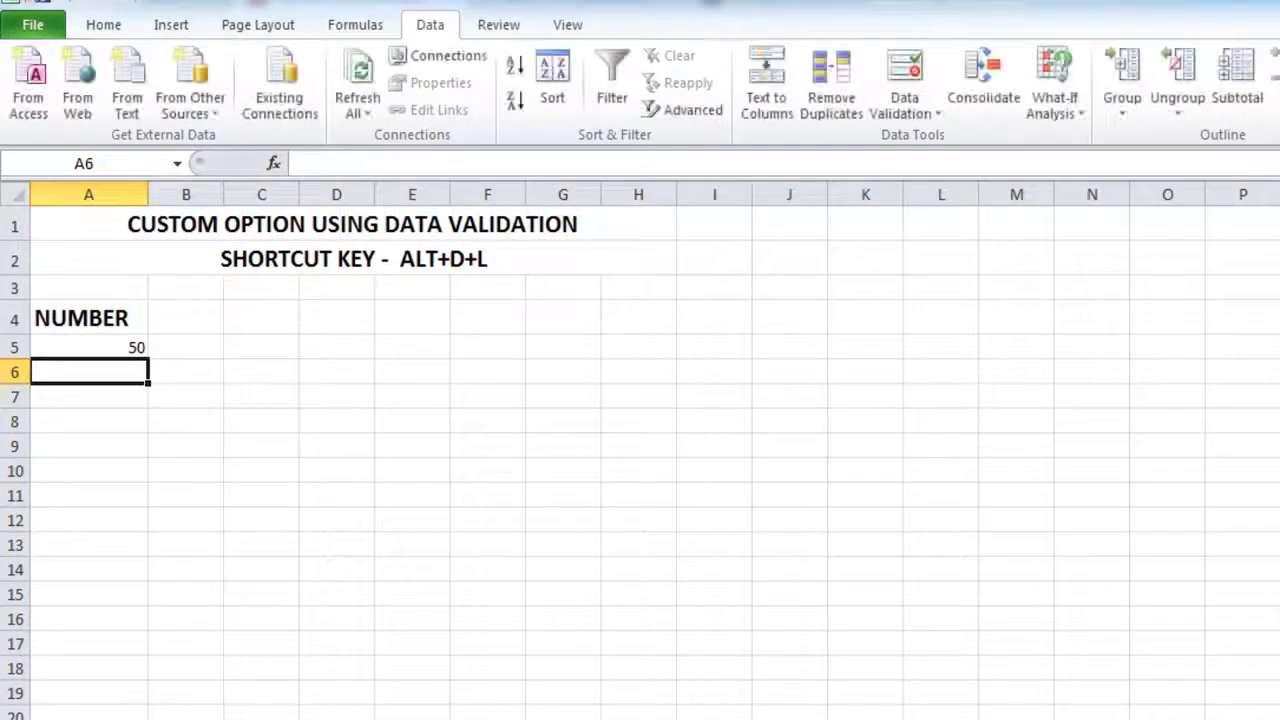
Step: Try 40 in A5 and cancel the rejection, keeping 50
{"action": "left_click", "coordinate": [150, 88]}
{"action": "type", "text": "40"}
{"action": "key", "text": "Return"}
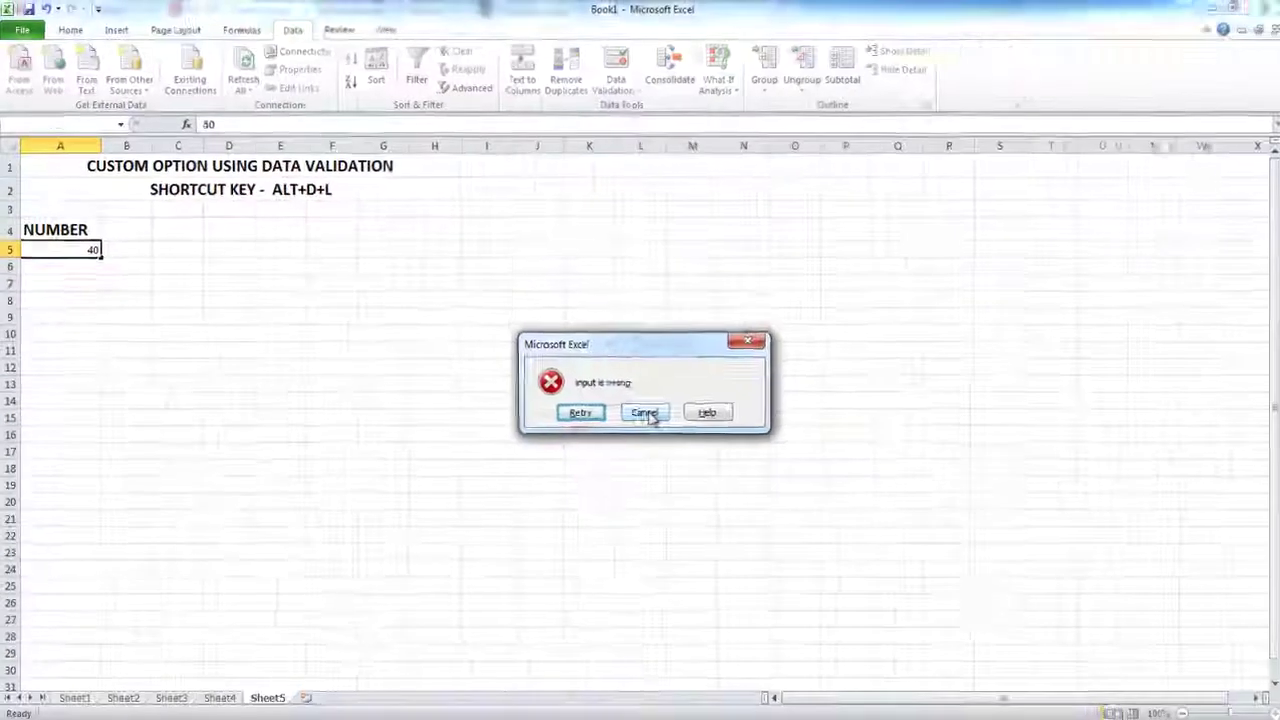
{"action": "left_click", "coordinate": [948, 588]}
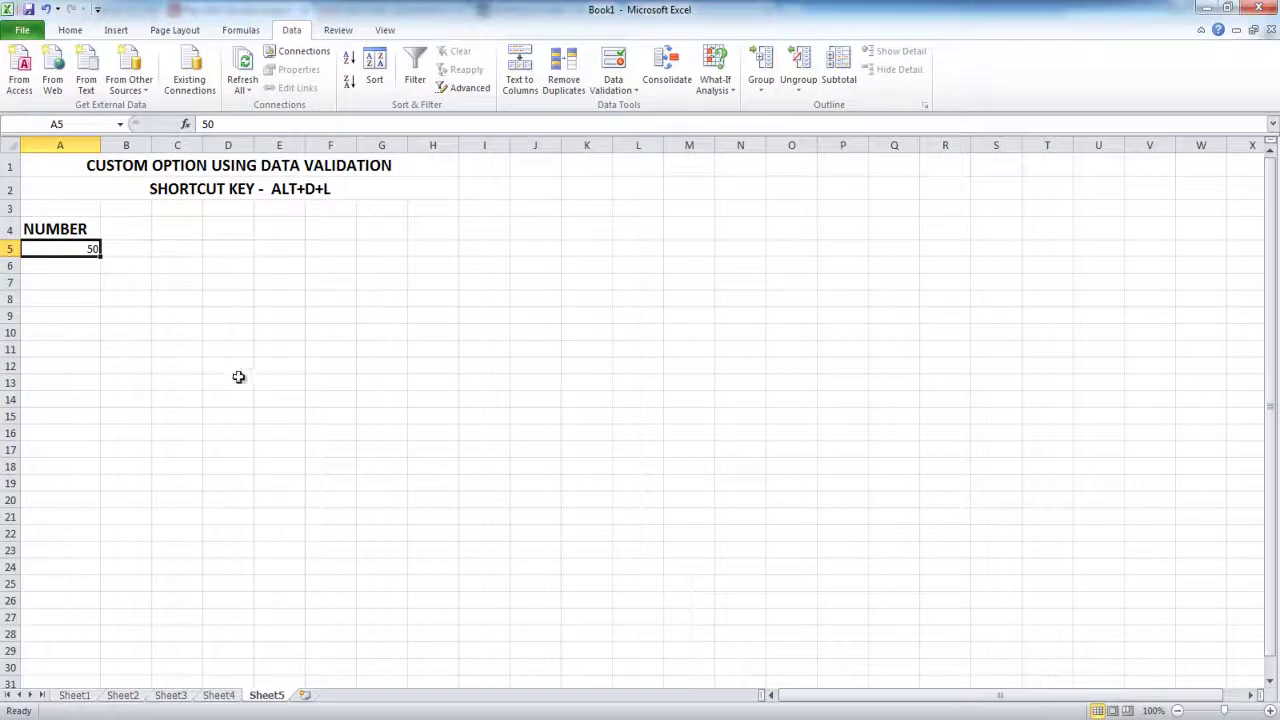